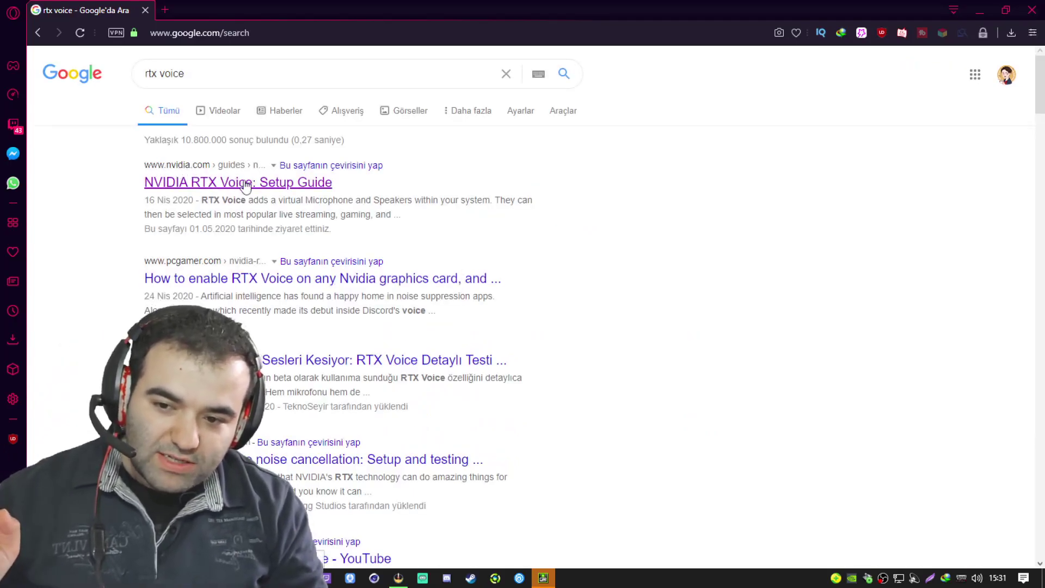
- Open the NVIDIA RTX Voice: Setup Guide page from the search results and go to its Setup Guide section
click(244, 182)
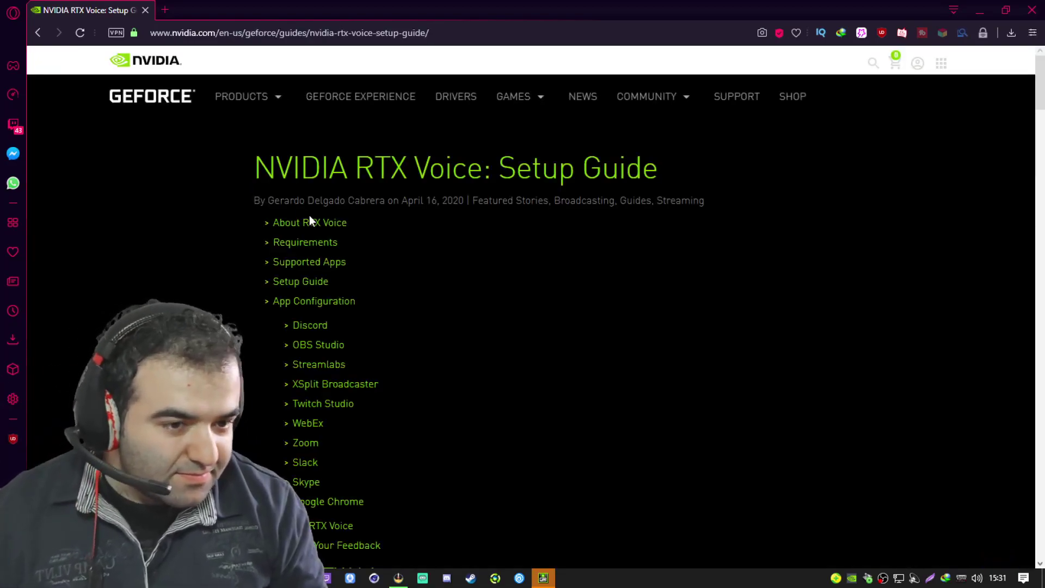
scroll(381, 280, down, 1)
scroll(398, 267, up, 1)
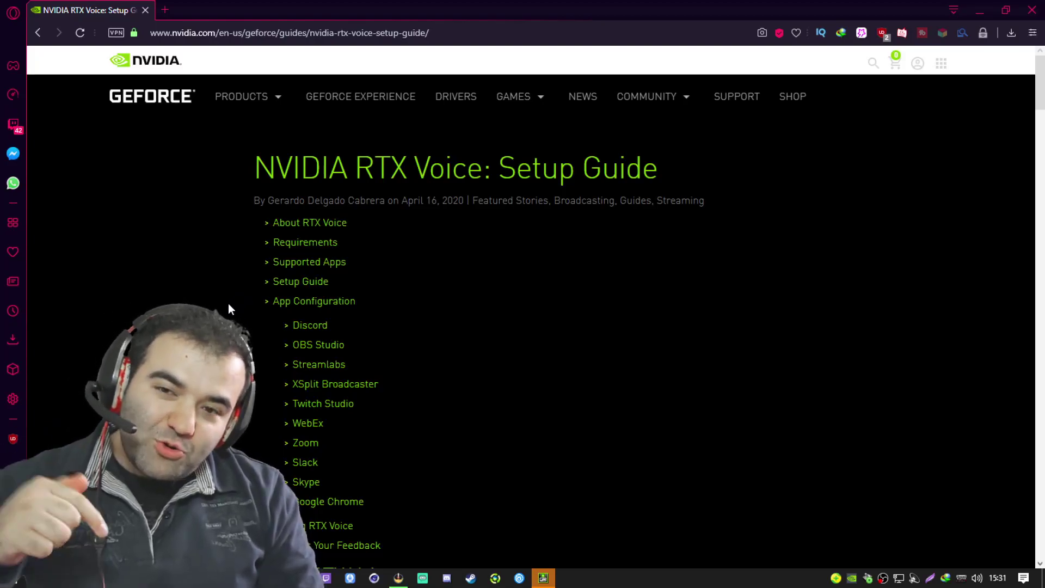
scroll(229, 309, down, 10)
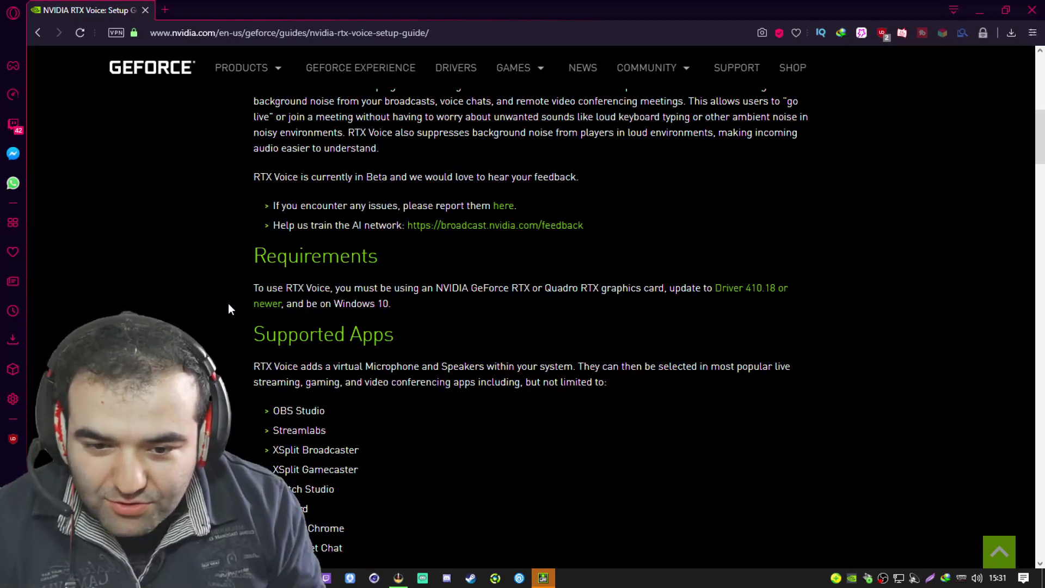
scroll(229, 308, down, 6)
scroll(227, 303, down, 4)
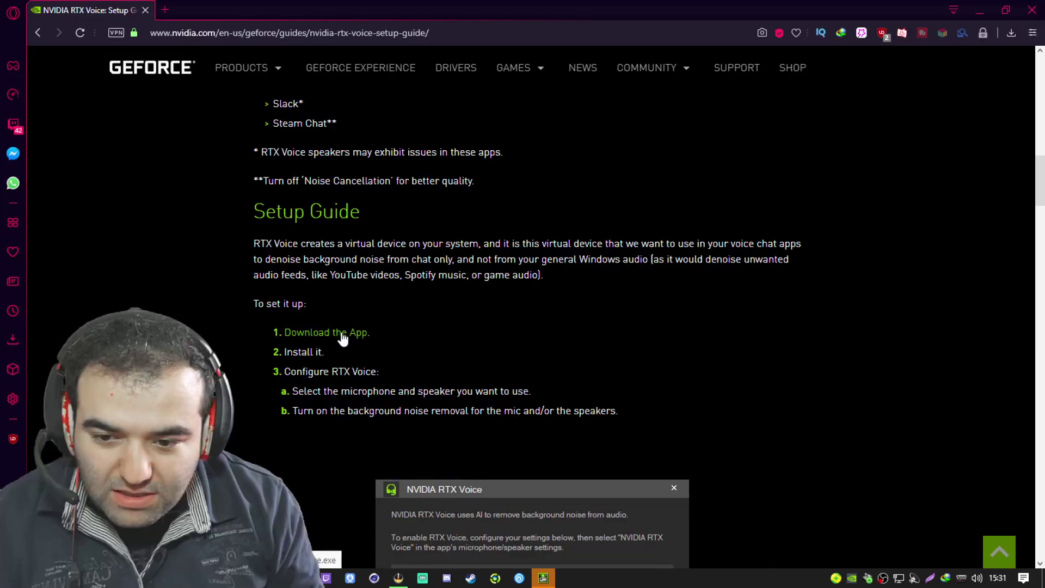
click(341, 332)
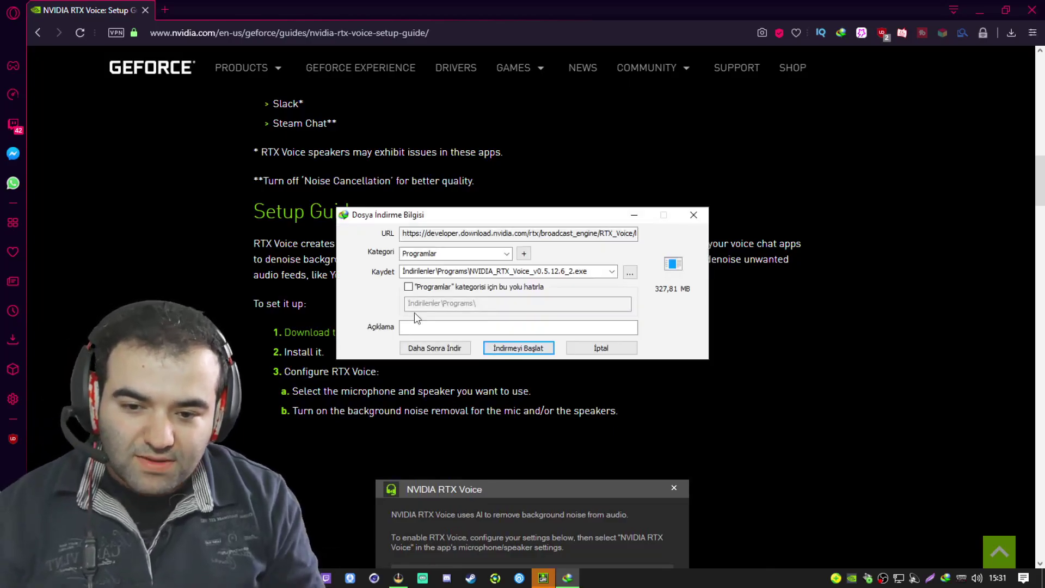
click(585, 347)
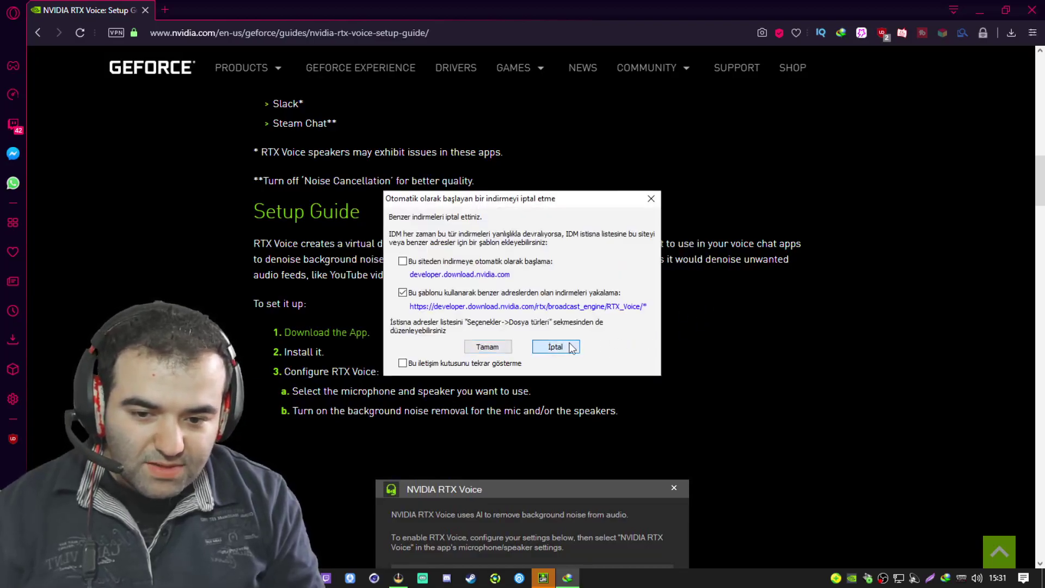
click(572, 347)
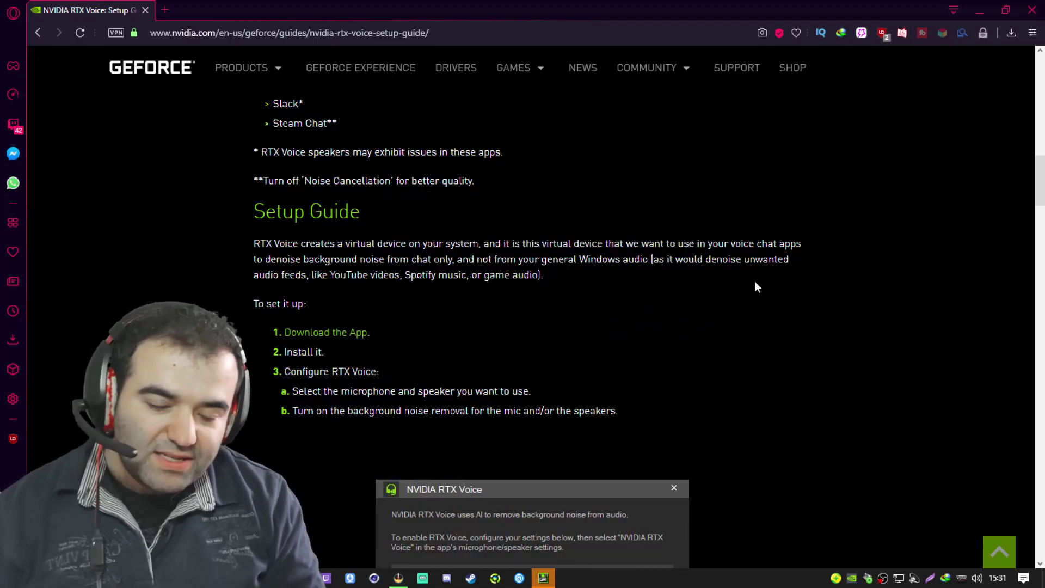
- Switch to File Explorer, run NVIDIA_RTX_Voice_v0.5.12.6.exe from the Programs folder in Downloads (İndirilenler), and minimize the folder window
click(978, 11)
drag(642, 104, 548, 74)
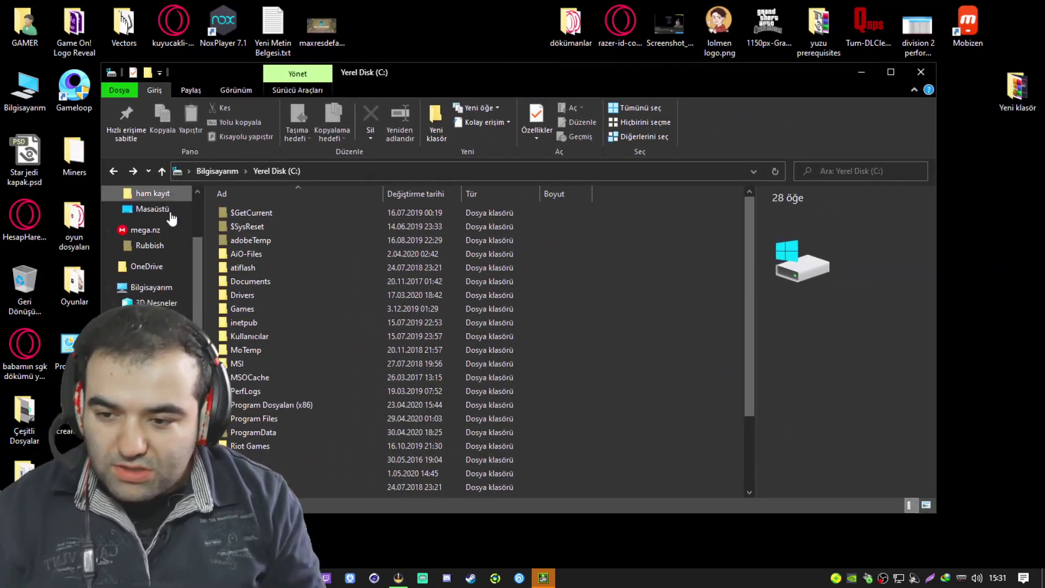
click(155, 334)
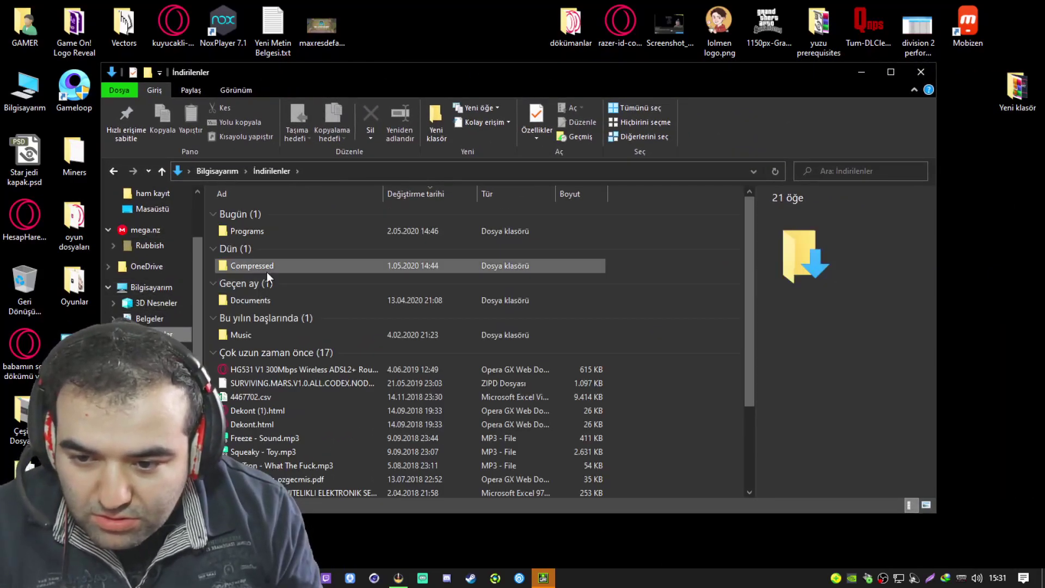
double_click(260, 230)
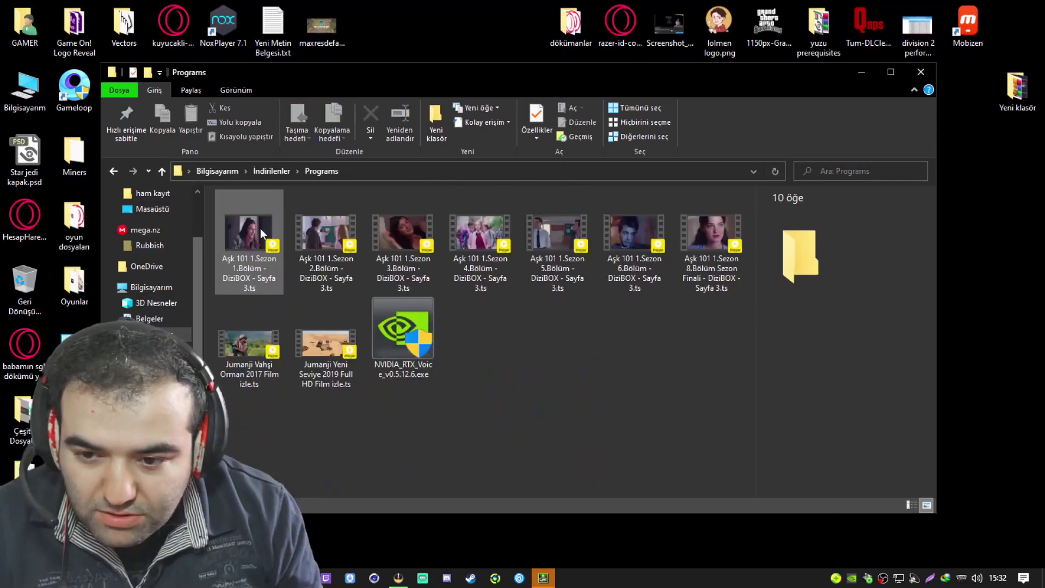
double_click(396, 312)
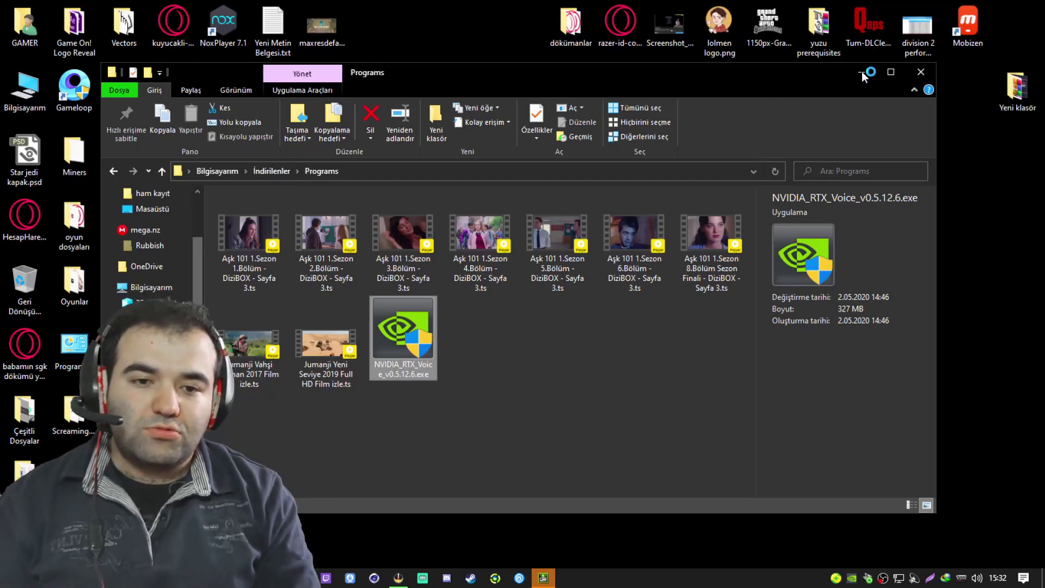
mouse_move(398, 578)
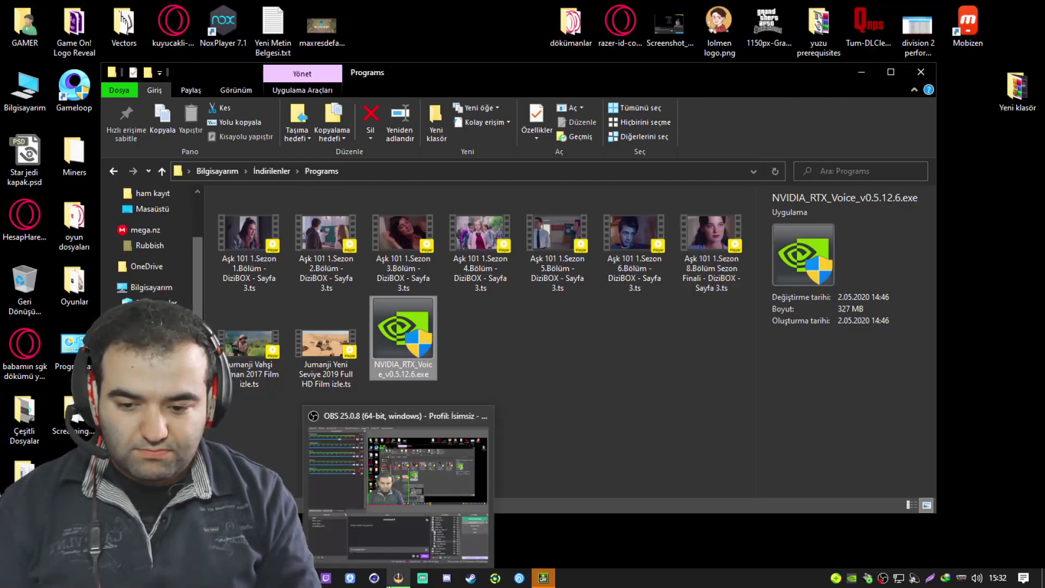
mouse_move(415, 558)
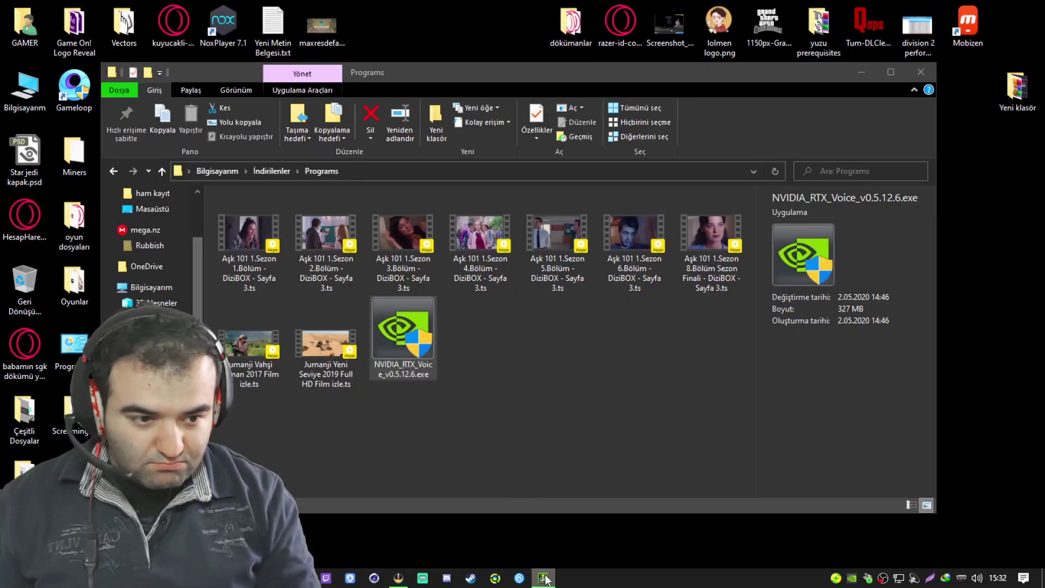
click(858, 79)
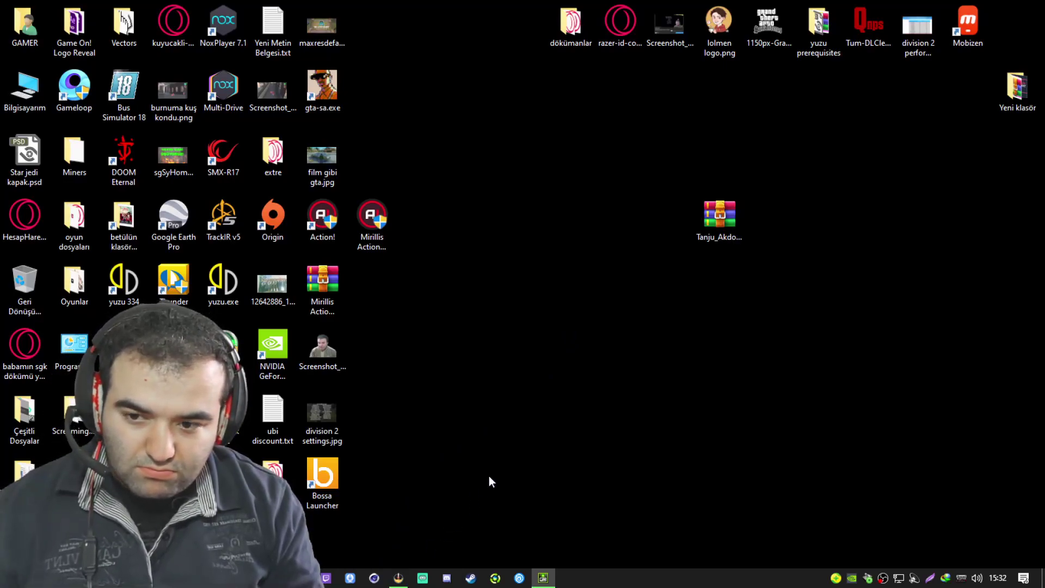
- Open the Task Manager (Görev Yöneticisi) while the installer loads, and return to the installer window
right_click(655, 580)
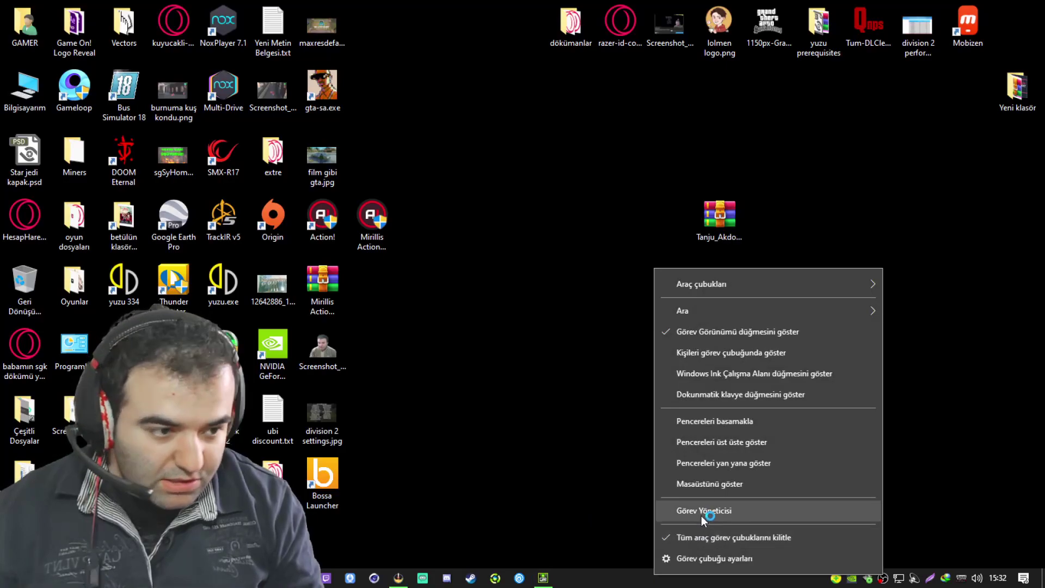
click(703, 512)
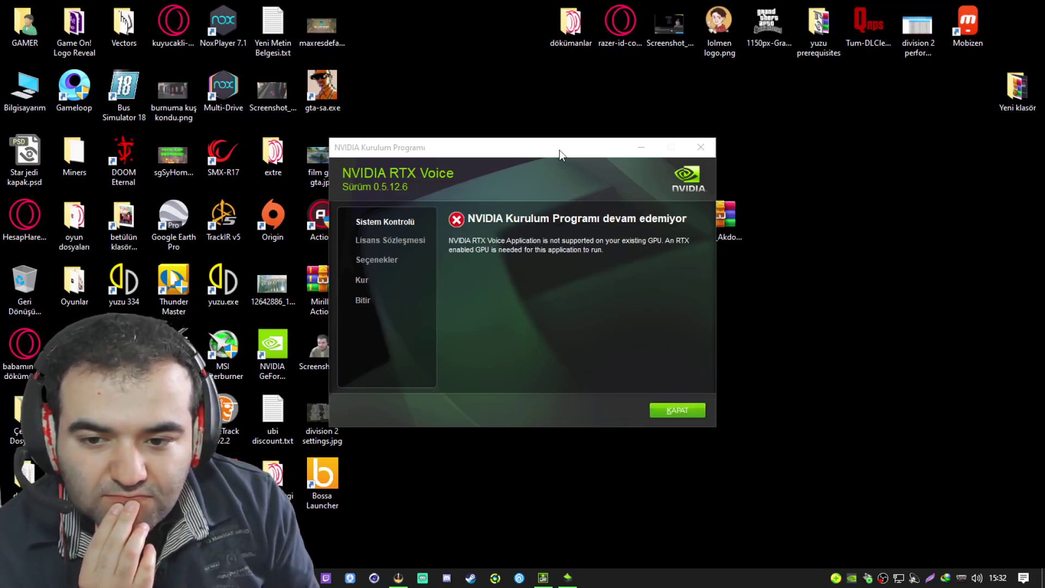
click(577, 151)
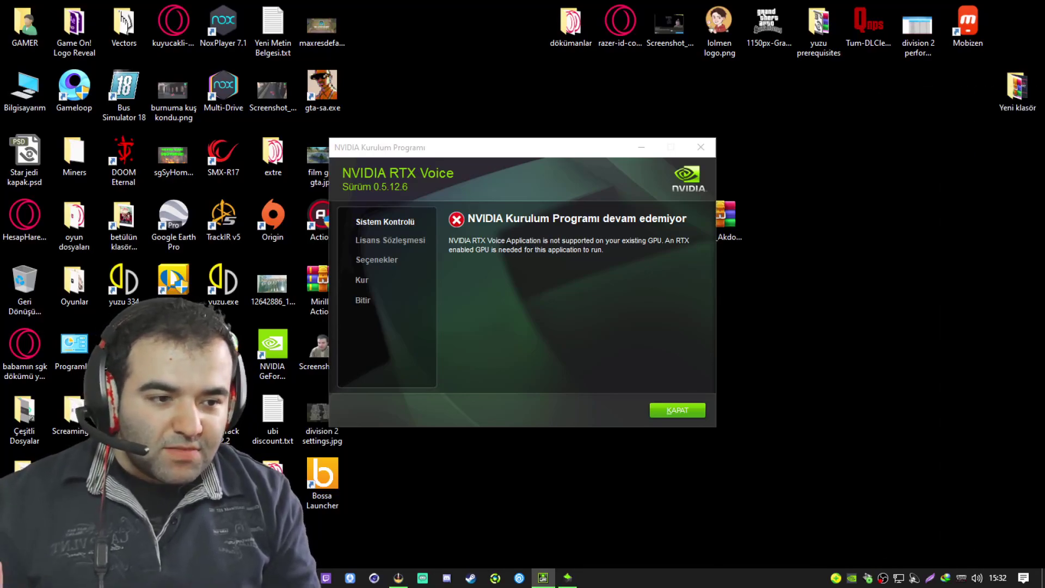
- Check the graphics card's model and details in the System Information of the NVIDIA Control Panel, then minimize the control panel
drag(1044, 228, 704, 49)
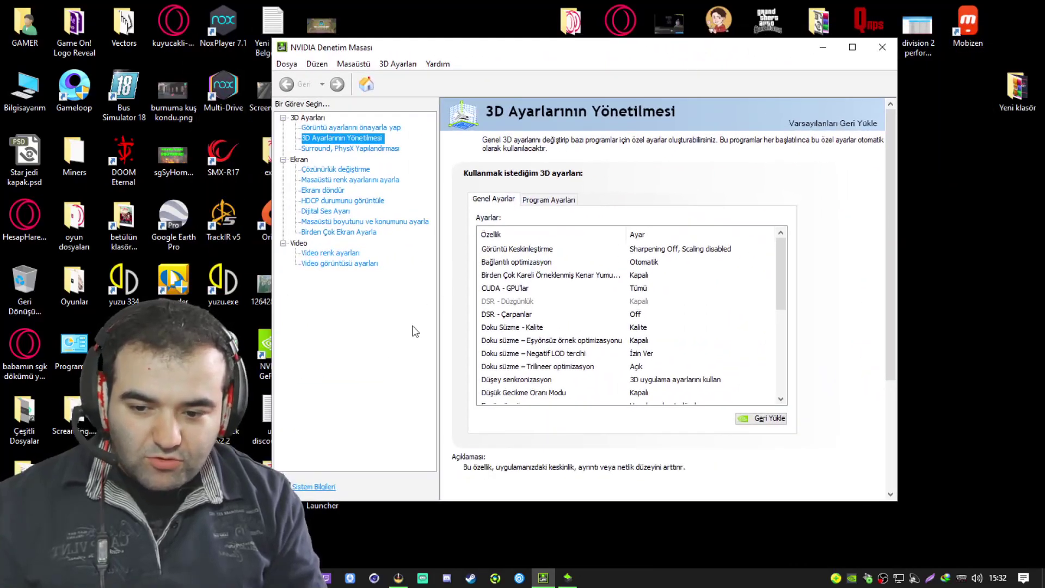
click(313, 487)
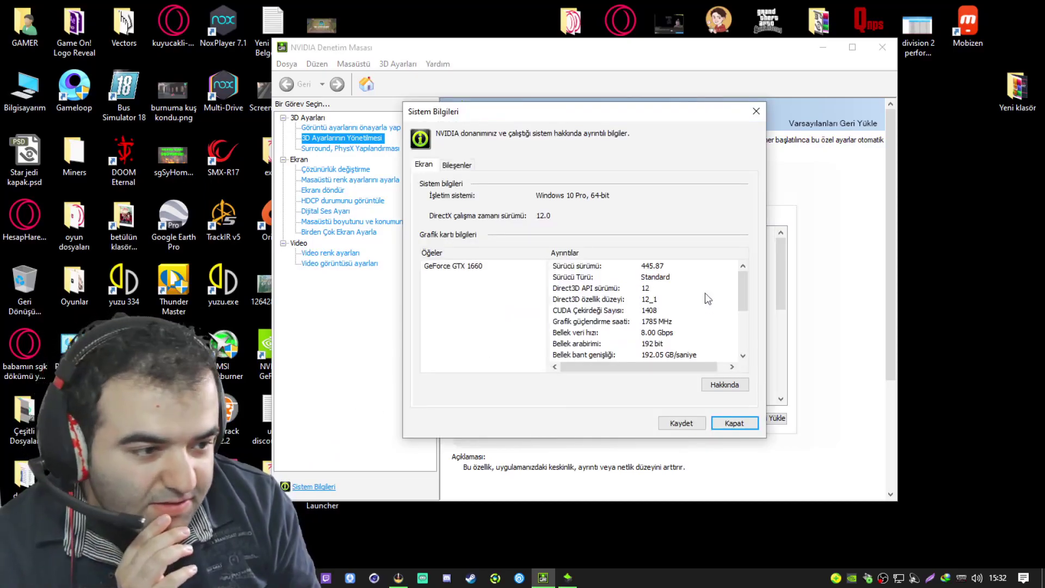
drag(664, 114, 554, 97)
click(378, 252)
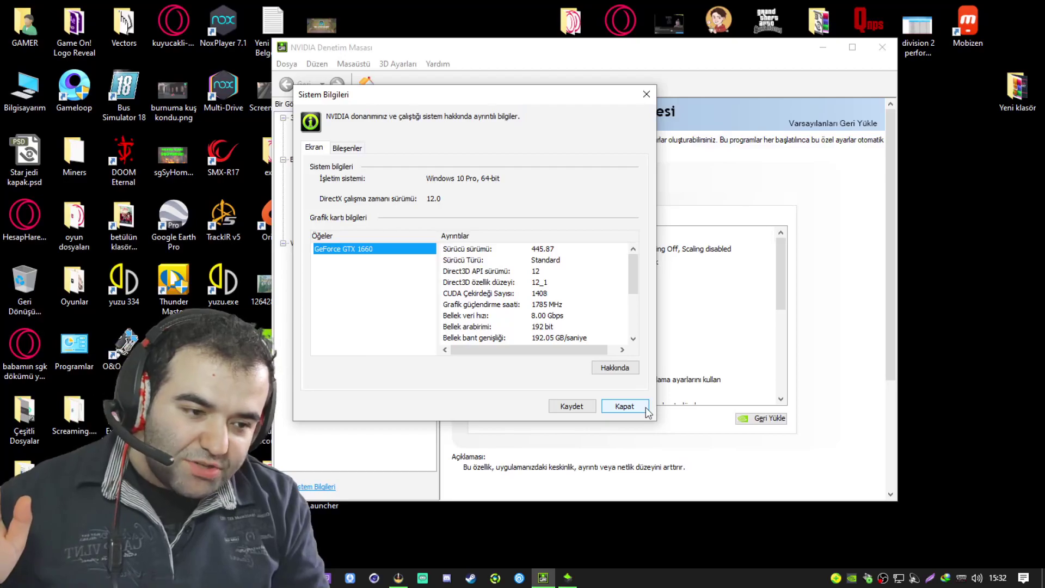
click(624, 406)
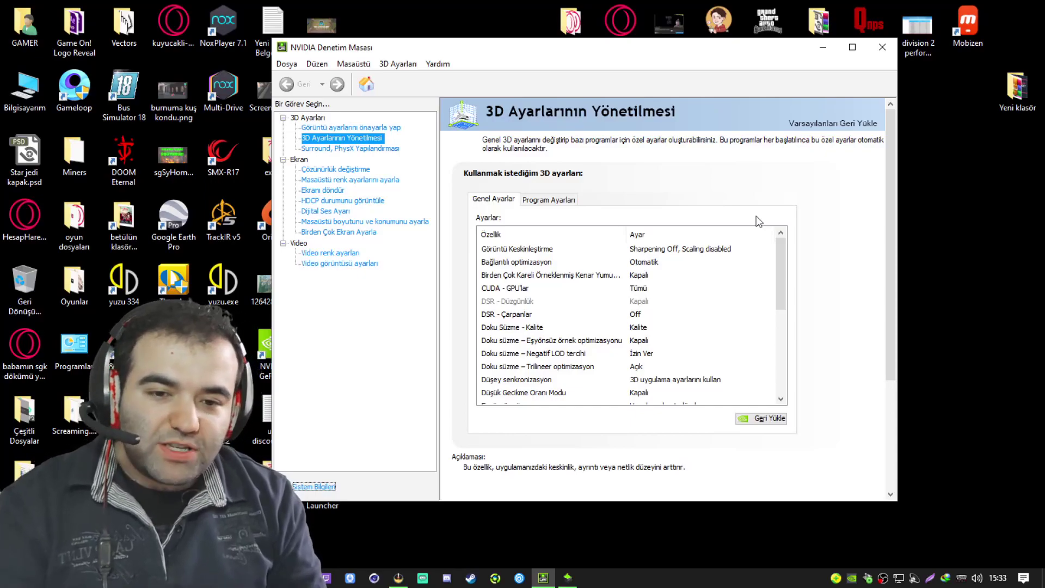
click(822, 50)
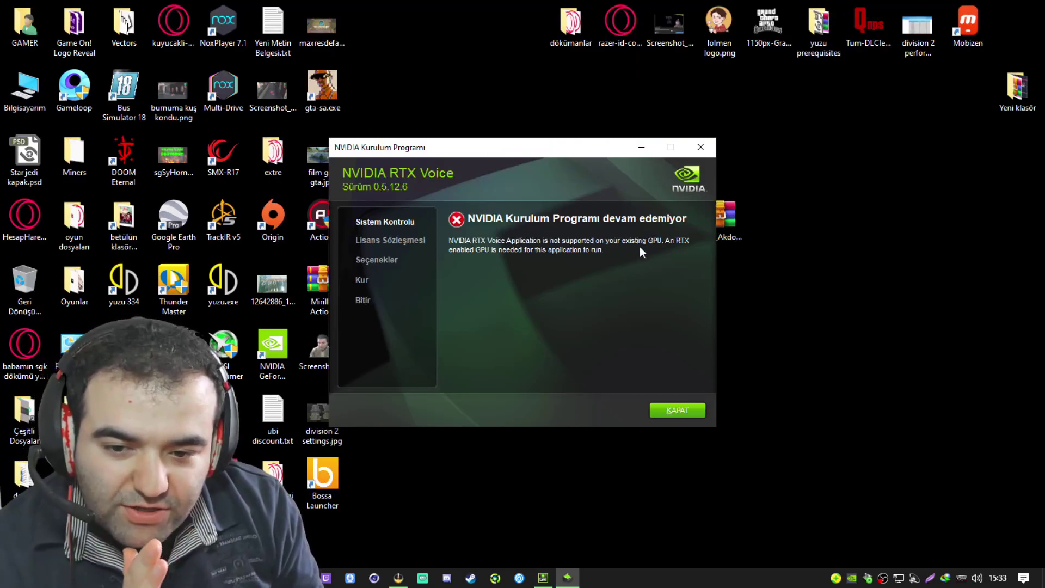
- Close the RTX Voice installer and open the C:\temp\NVRTXVoice folder in a maximized File Explorer window
click(677, 410)
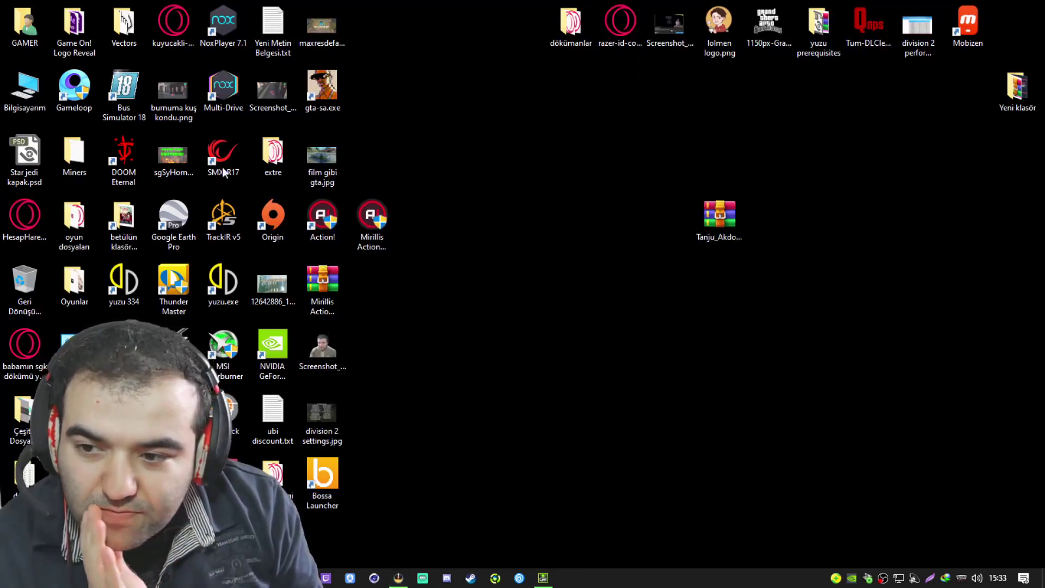
double_click(34, 93)
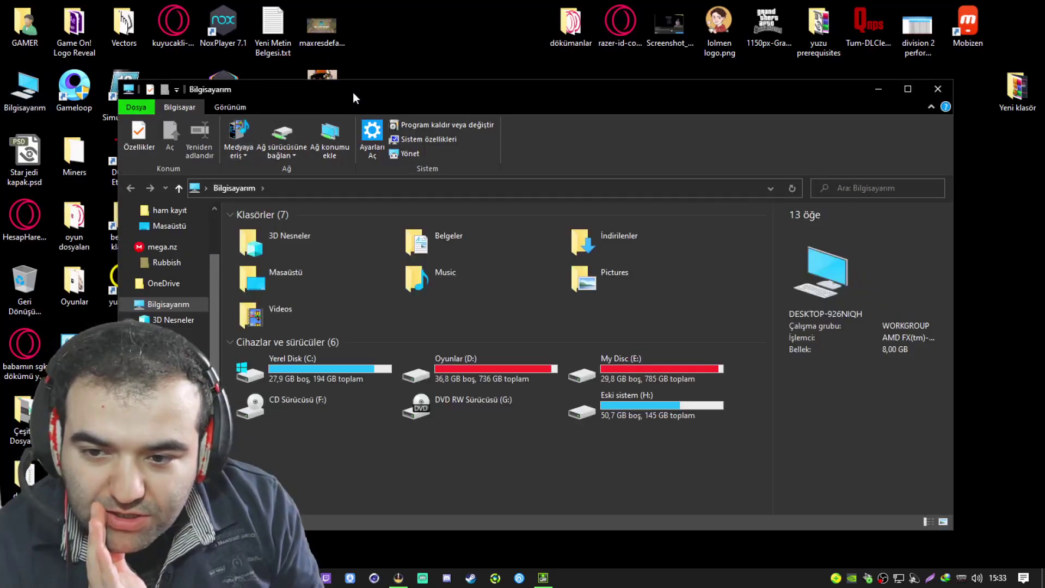
double_click(351, 93)
double_click(191, 240)
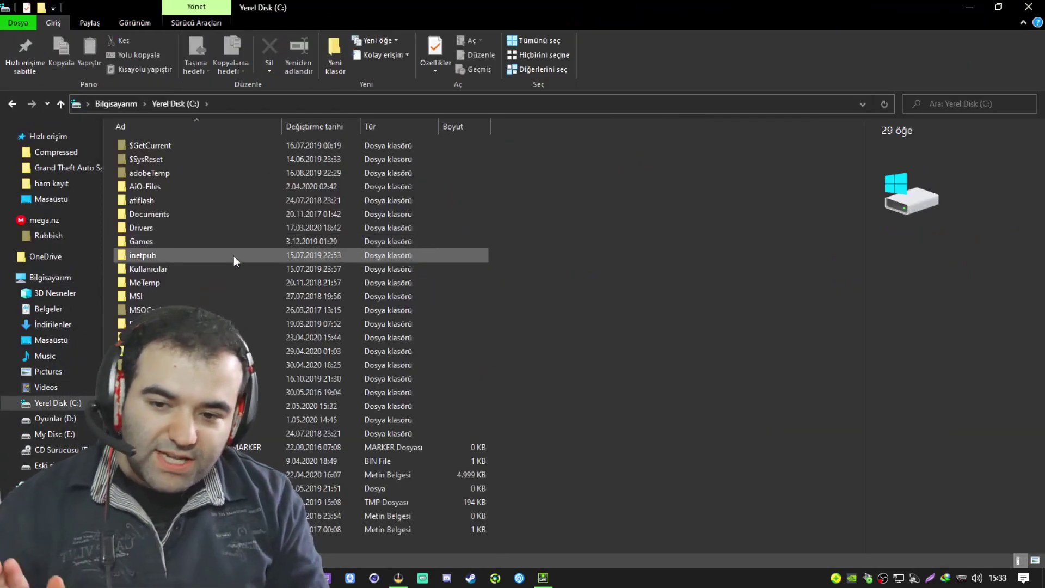
double_click(185, 406)
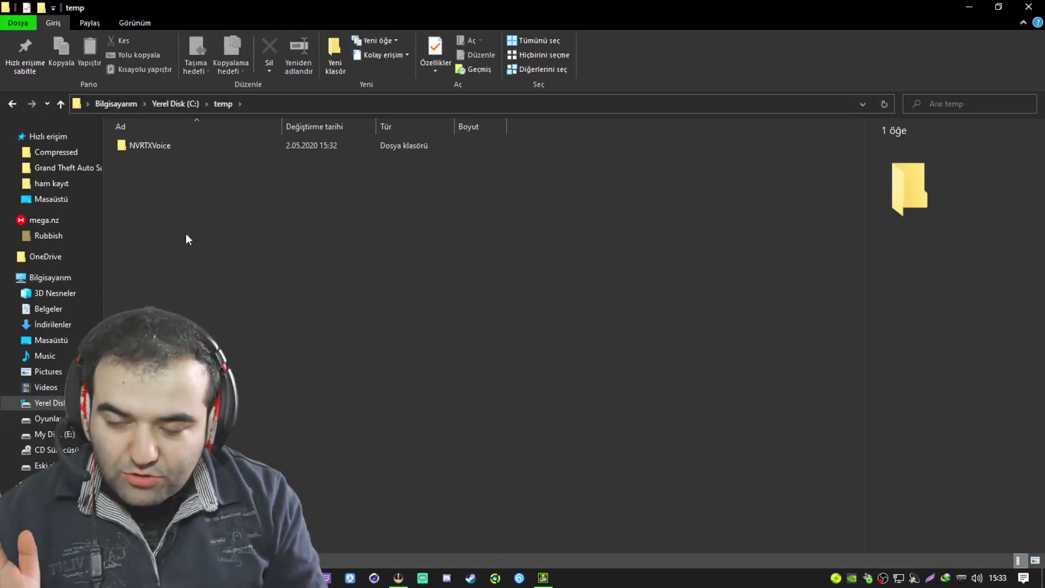
double_click(153, 142)
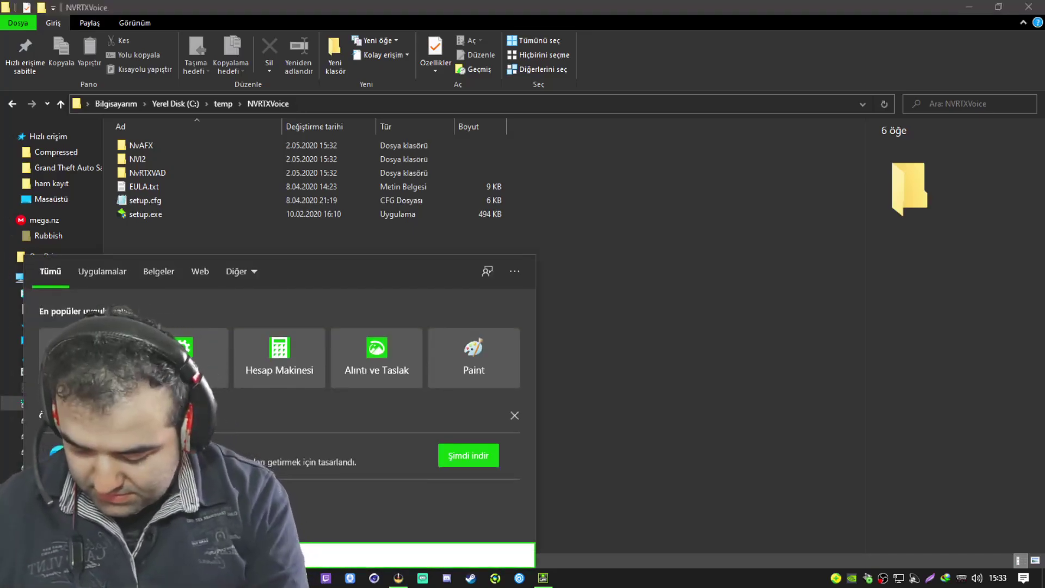
- Find Notepad (Not Defteri) through the Windows search and run it as administrator
text(not)
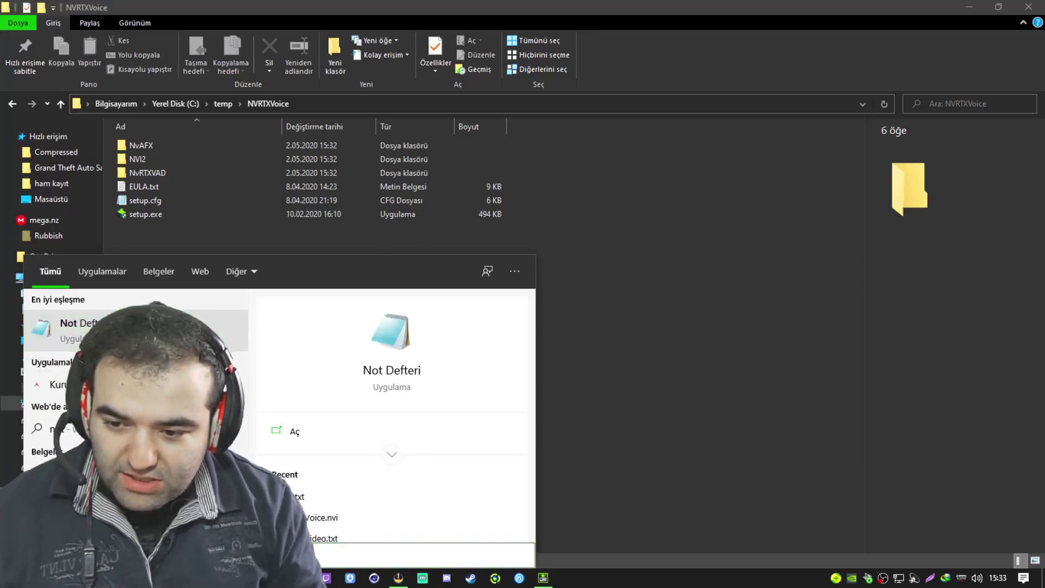
key(Return)
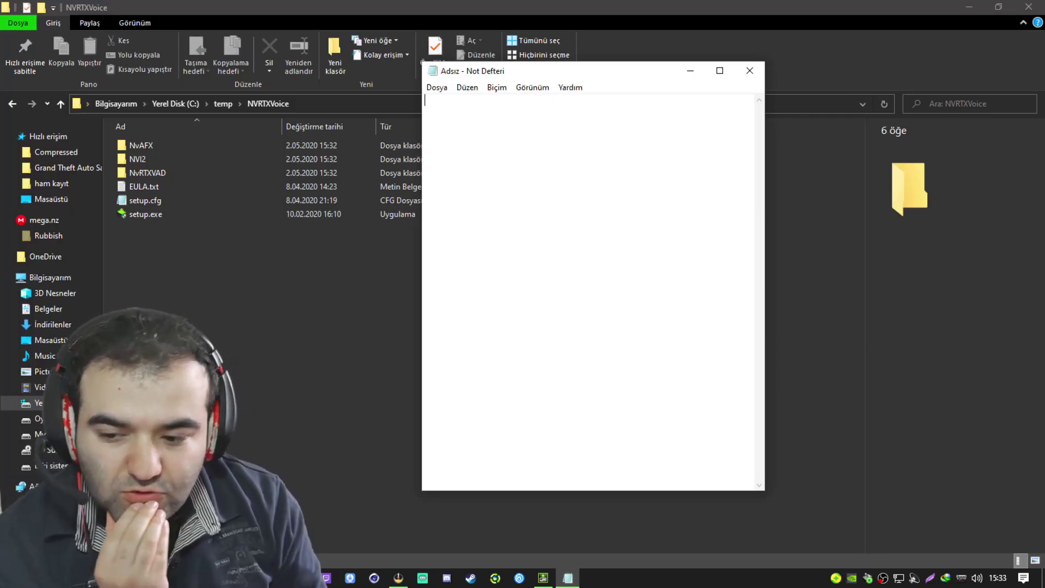
key(super+s)
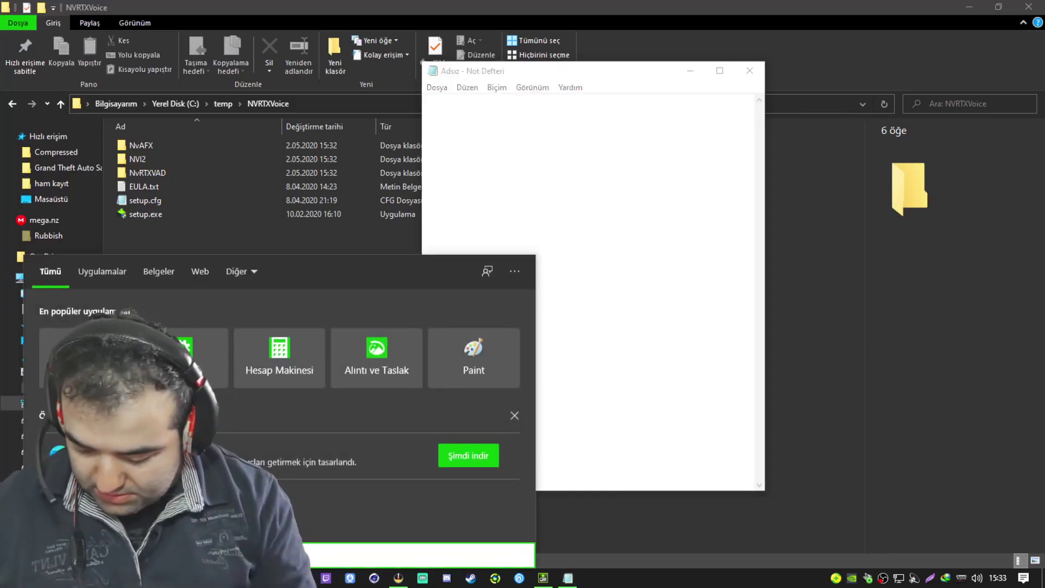
text(not)
right_click(212, 330)
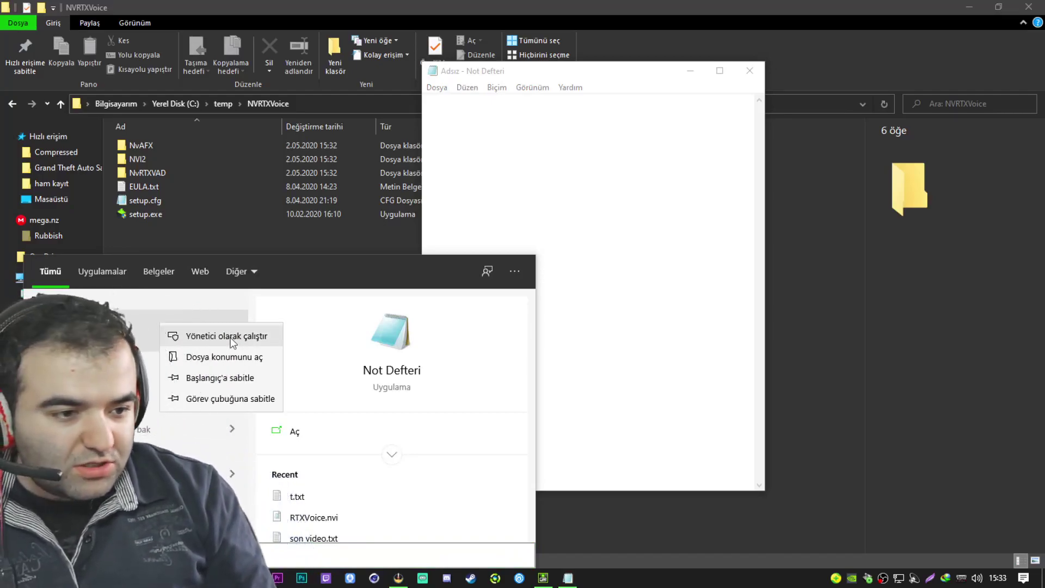
click(615, 205)
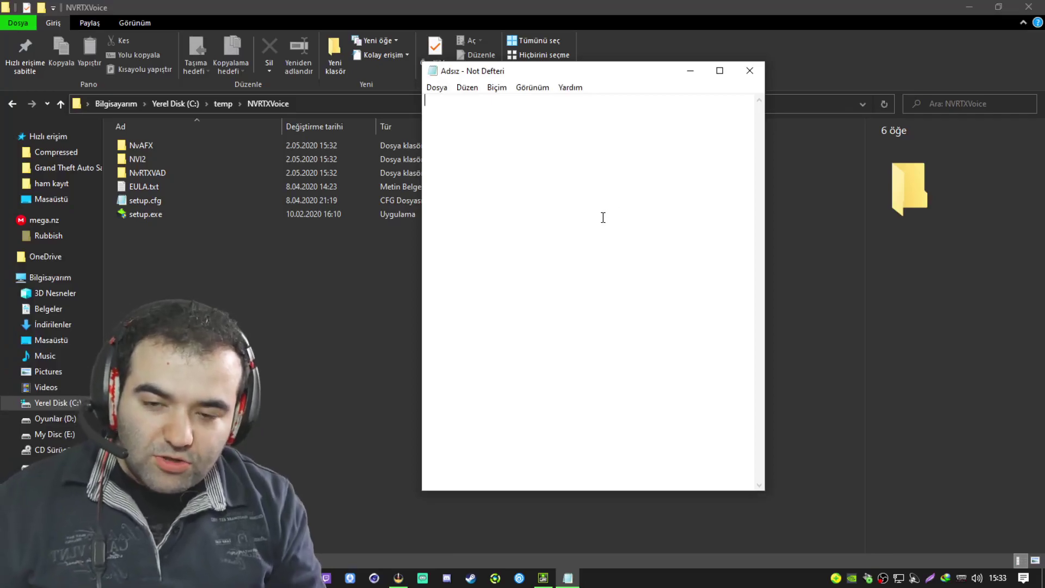
- Open RTXVoice.nvi from the NvAFX folder in Notepad with all file types (Tüm Dosyalar) shown, and maximize the window
click(489, 107)
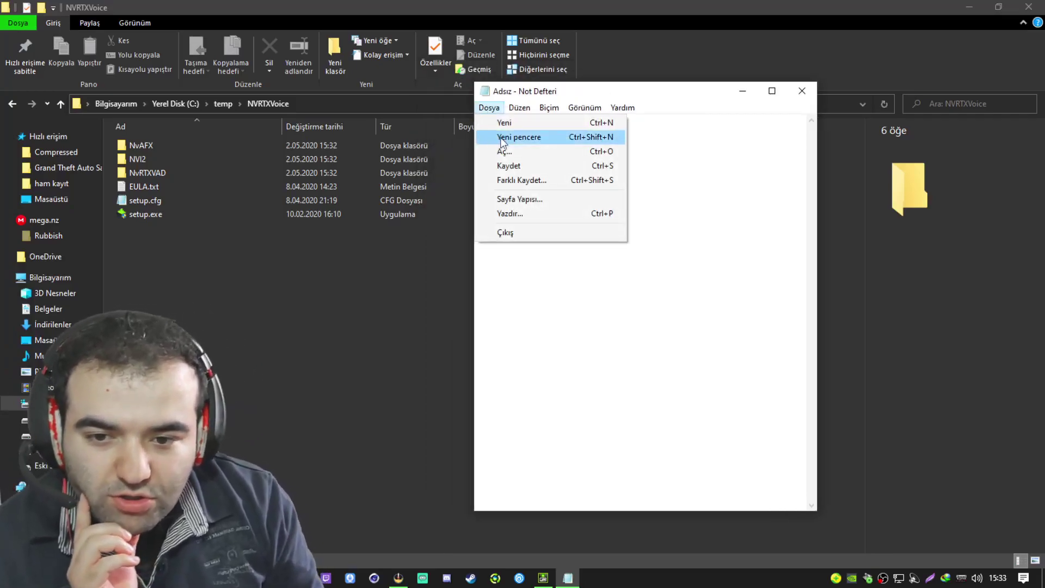
click(512, 154)
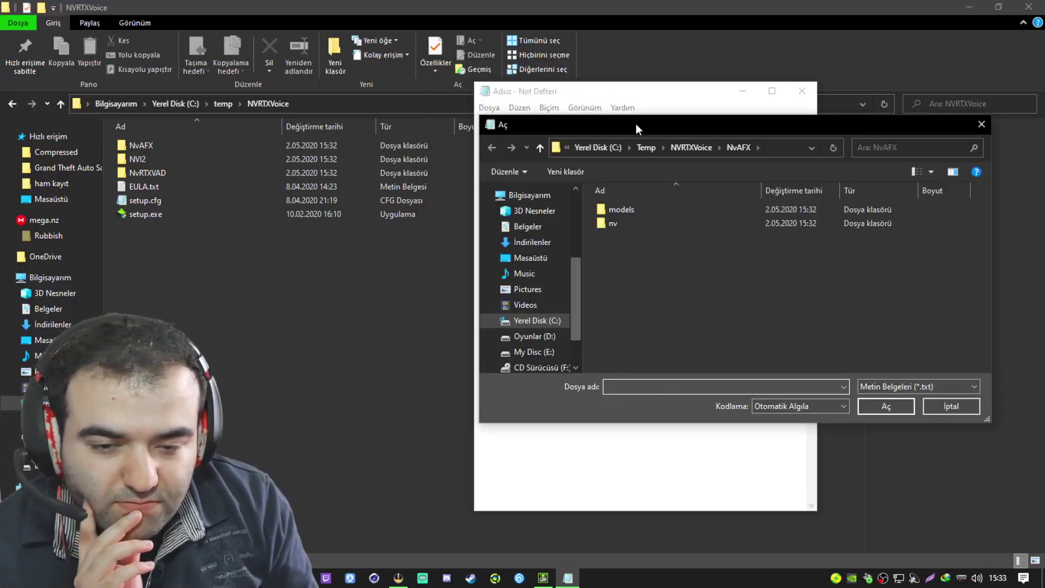
drag(649, 121, 426, 158)
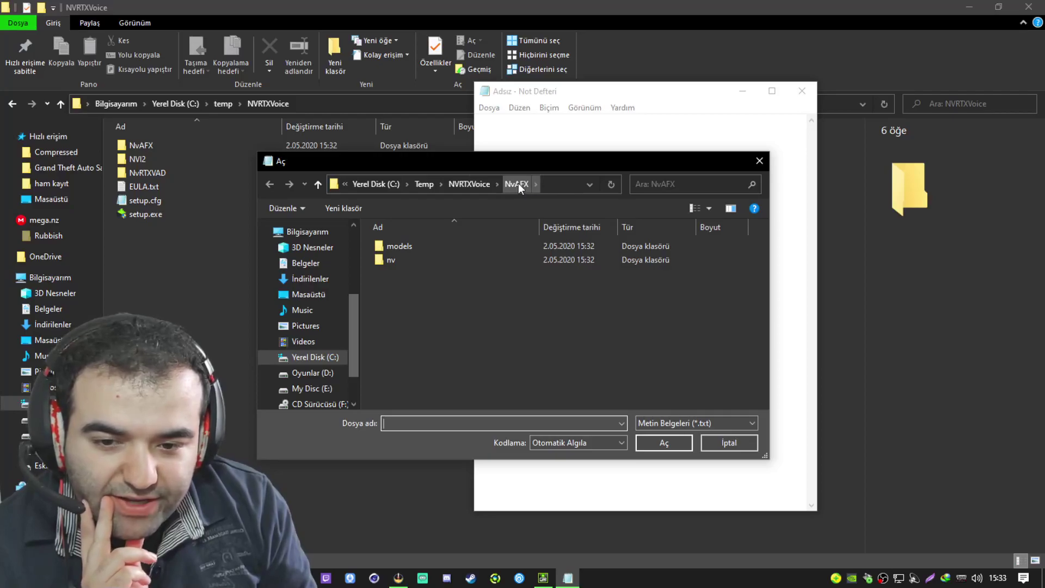
click(665, 423)
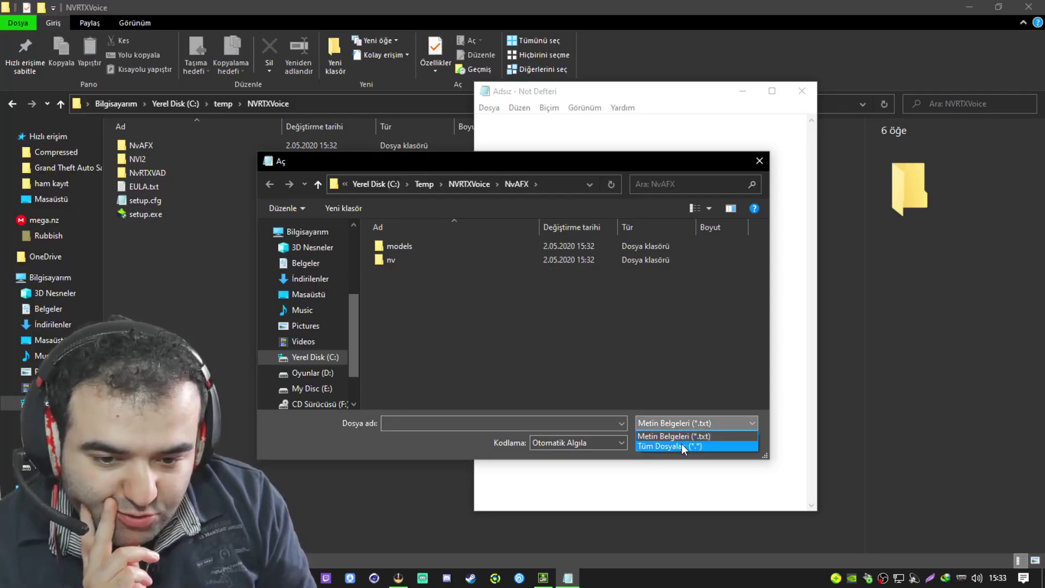
click(681, 445)
click(417, 277)
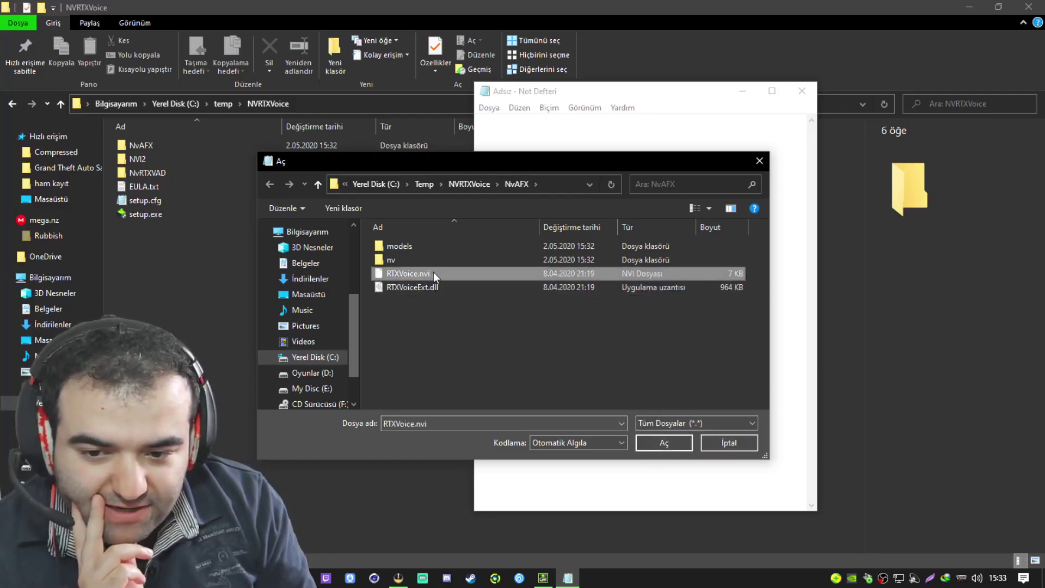
click(665, 443)
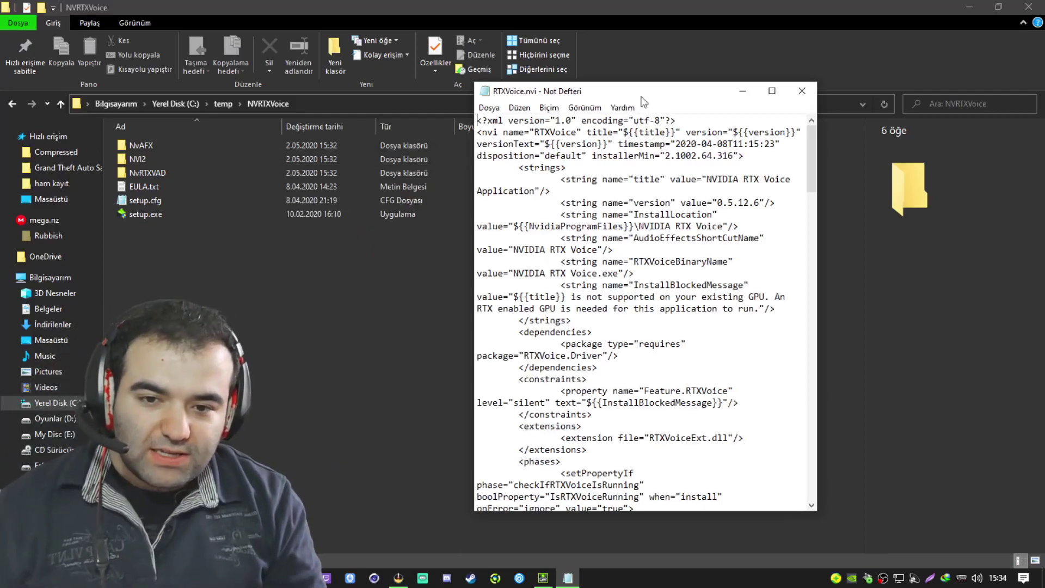
double_click(642, 97)
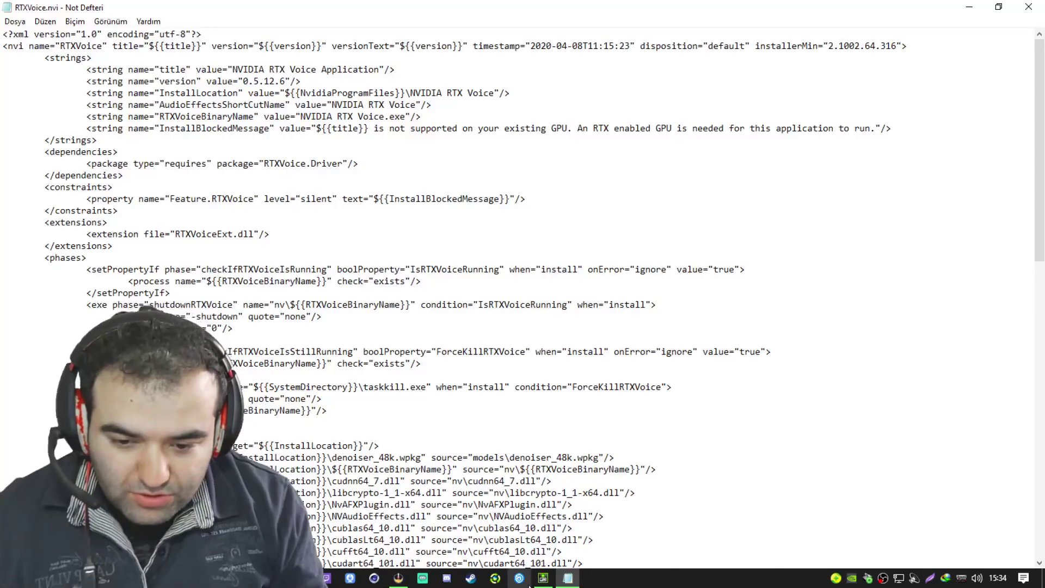
mouse_move(537, 583)
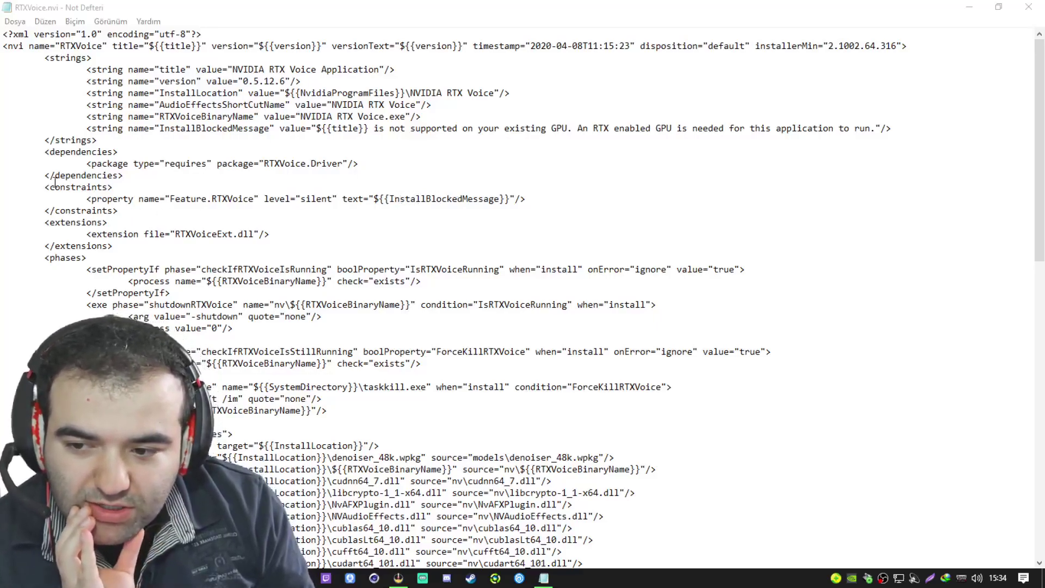
- Delete the whole <constraints> block from RTXVoice.nvi, save the file and close Notepad
drag(46, 187, 122, 206)
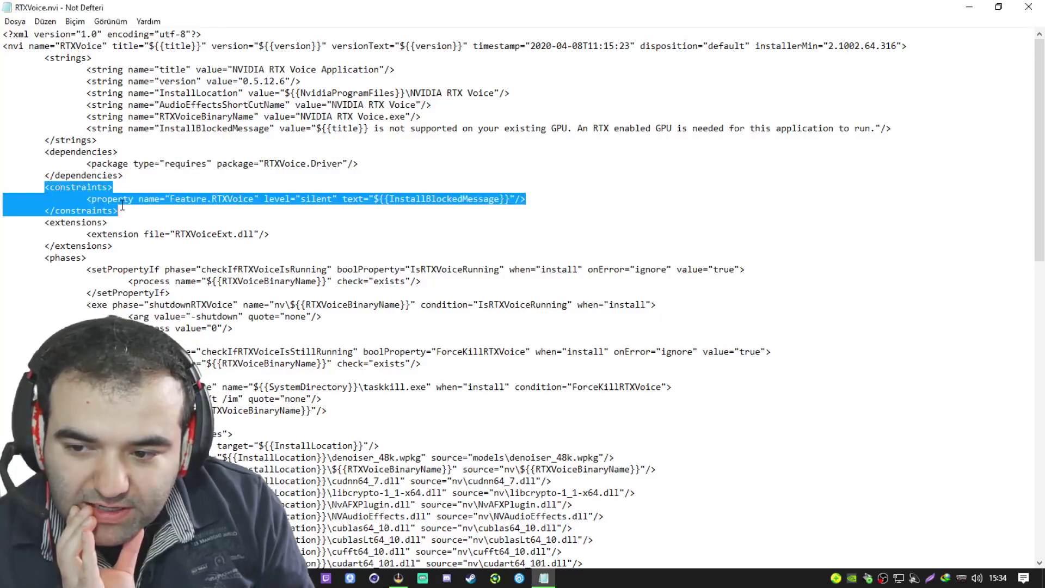
key(Delete)
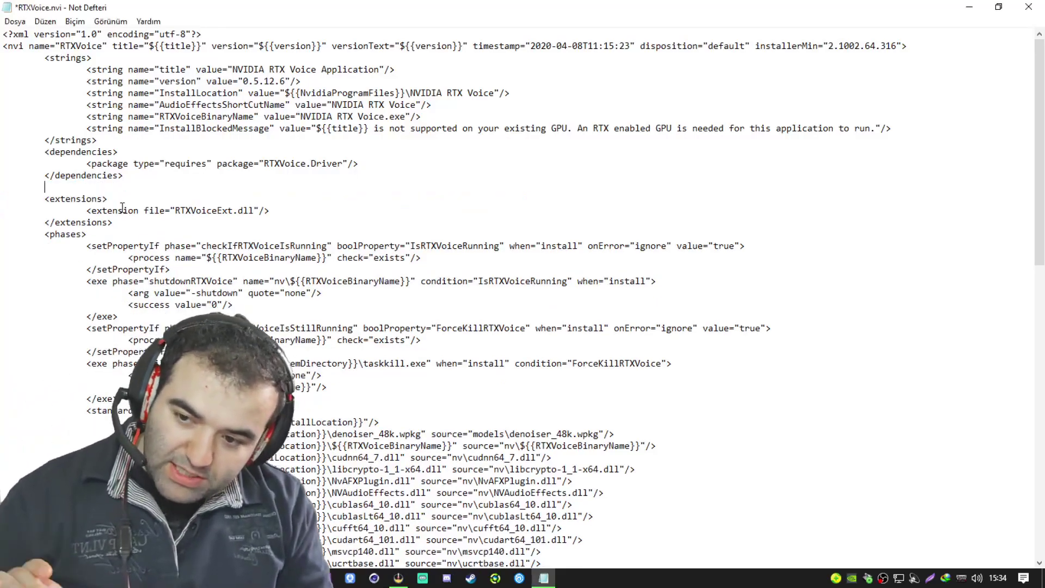
click(15, 23)
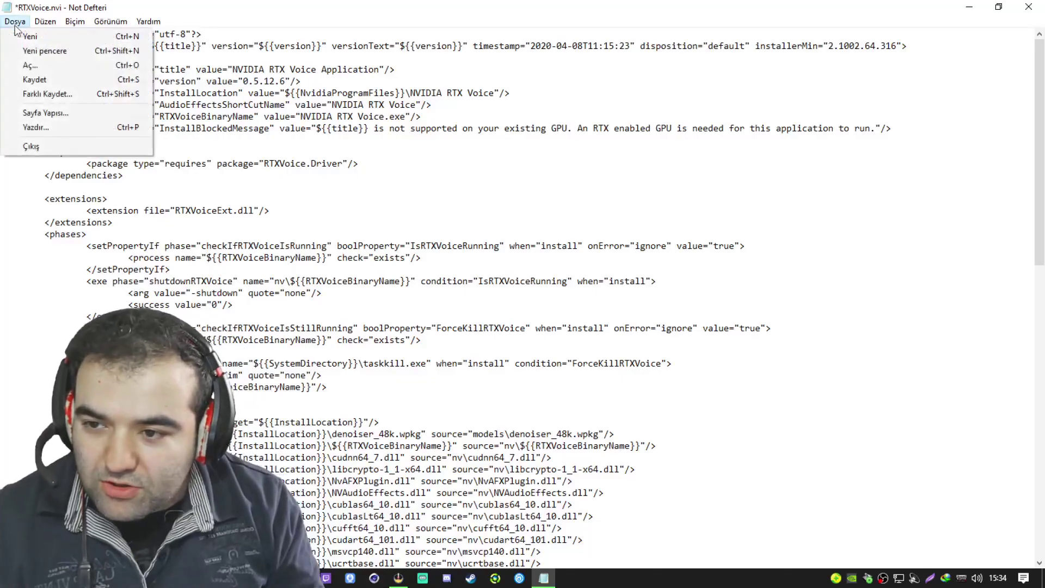
click(44, 80)
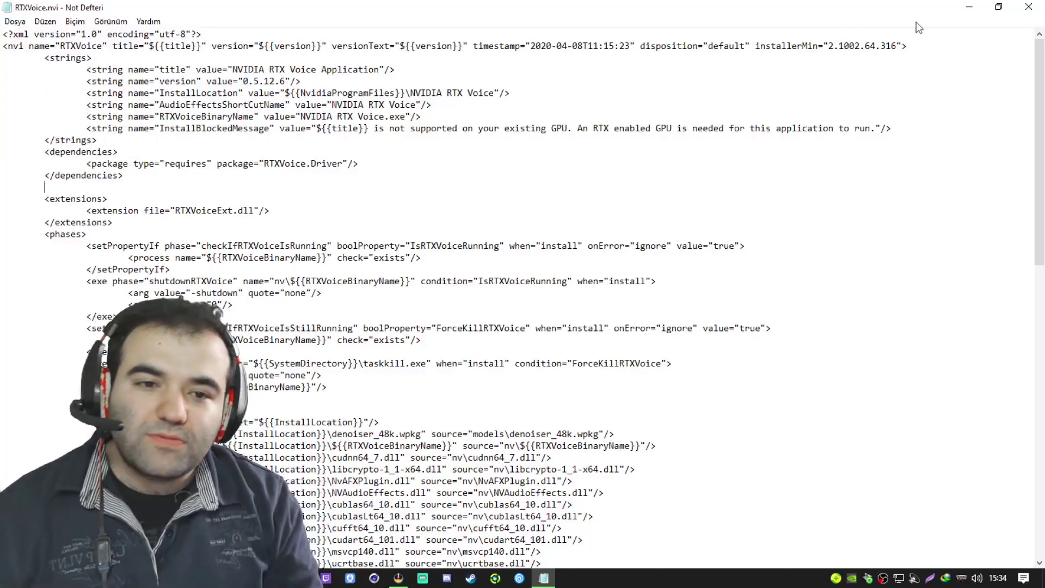
click(1040, 11)
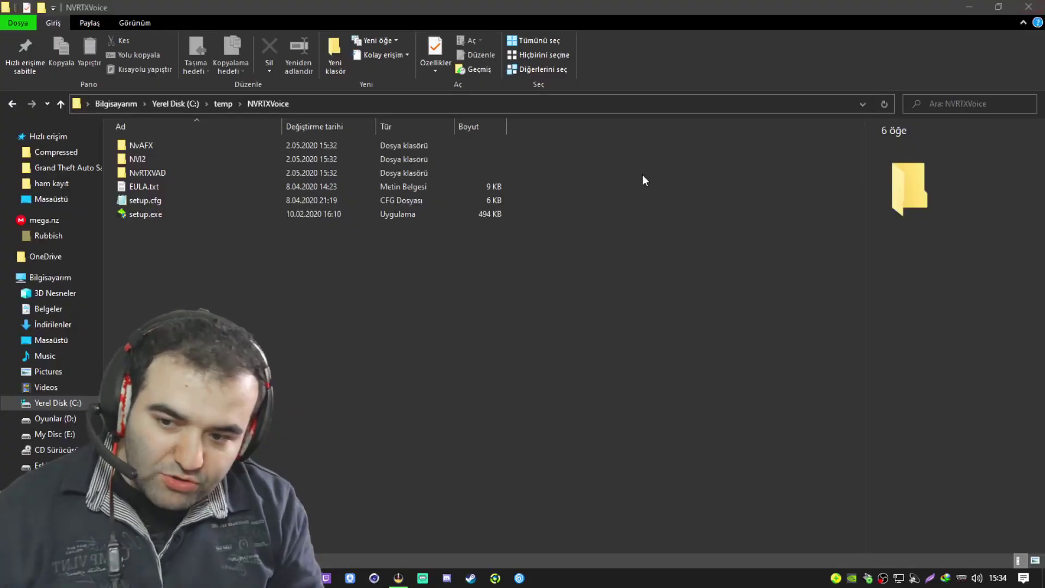
- Run setup.exe from the NVRTXVoice folder, accept the licence agreement, and close the installer once the installation finishes
click(570, 239)
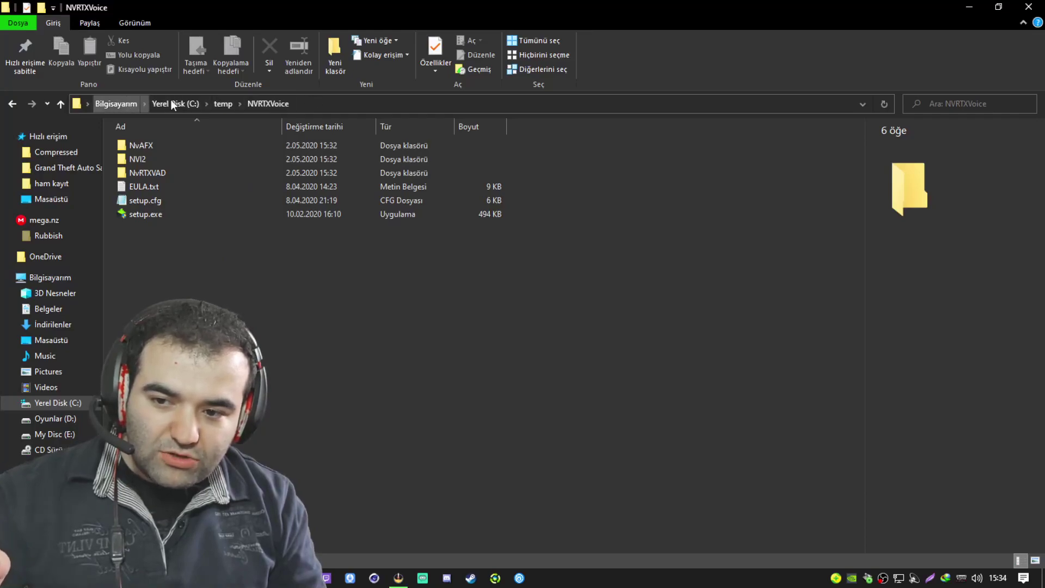
double_click(150, 213)
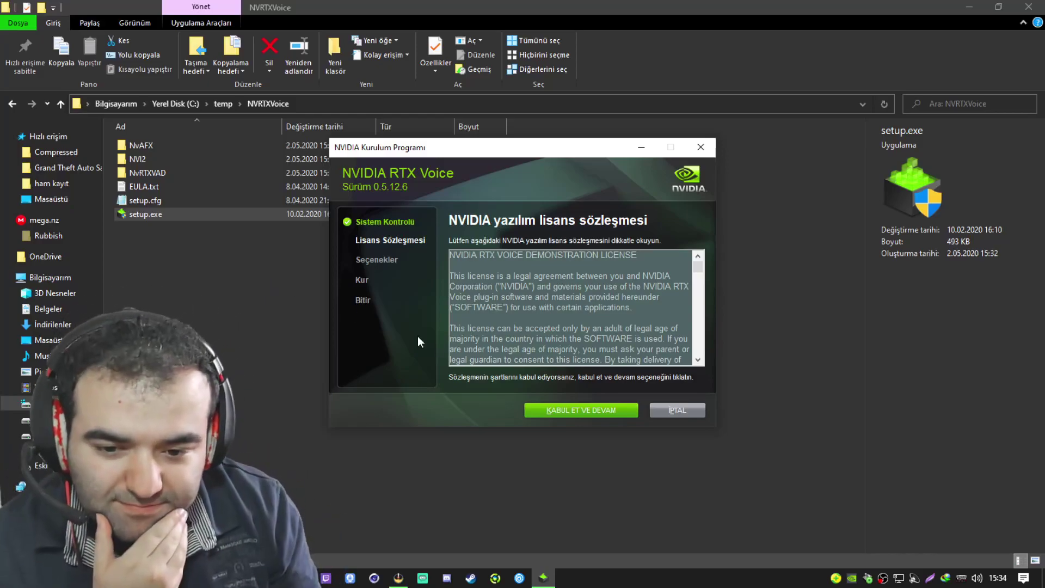
click(597, 411)
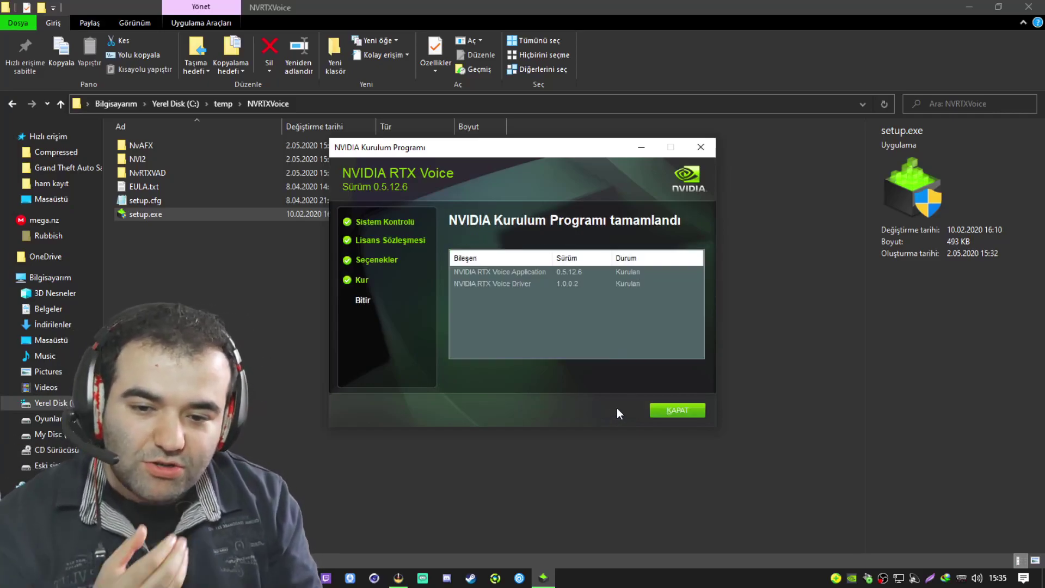
click(679, 412)
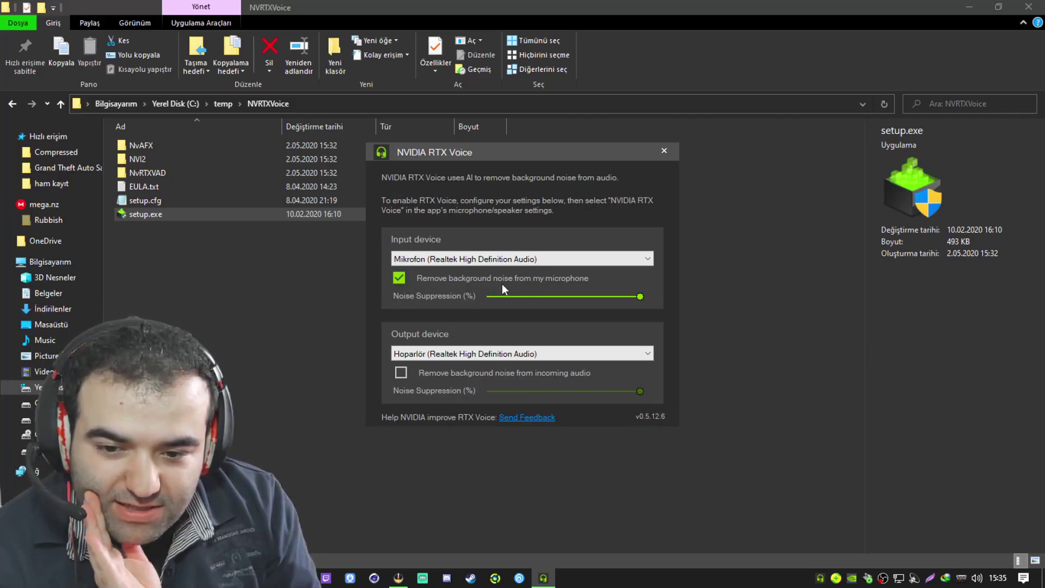
- Choose Mikrofon (Realtek High Definition Audio) as the RTX Voice input device and look through the output device choices
click(479, 258)
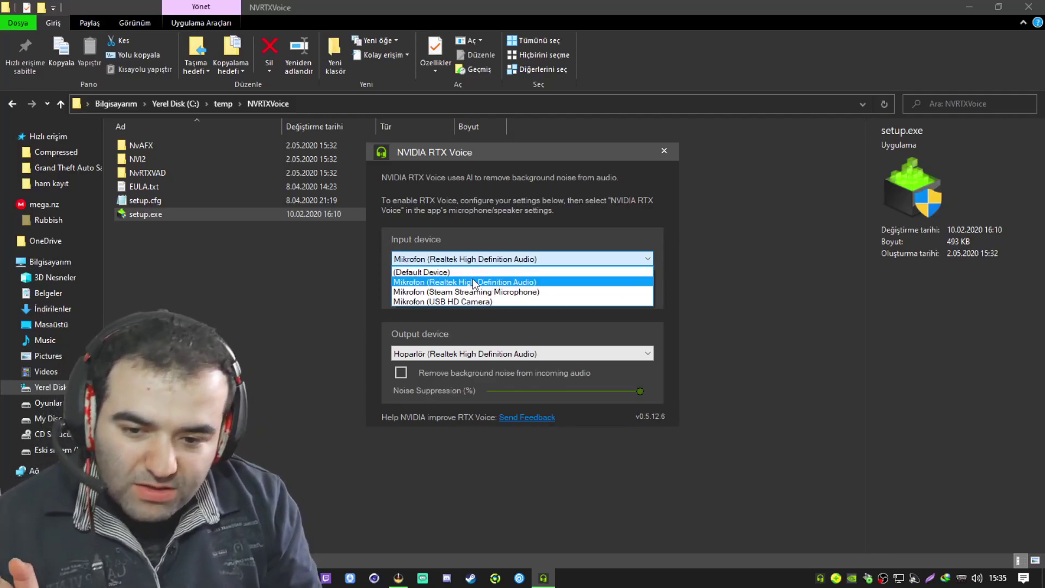
click(472, 280)
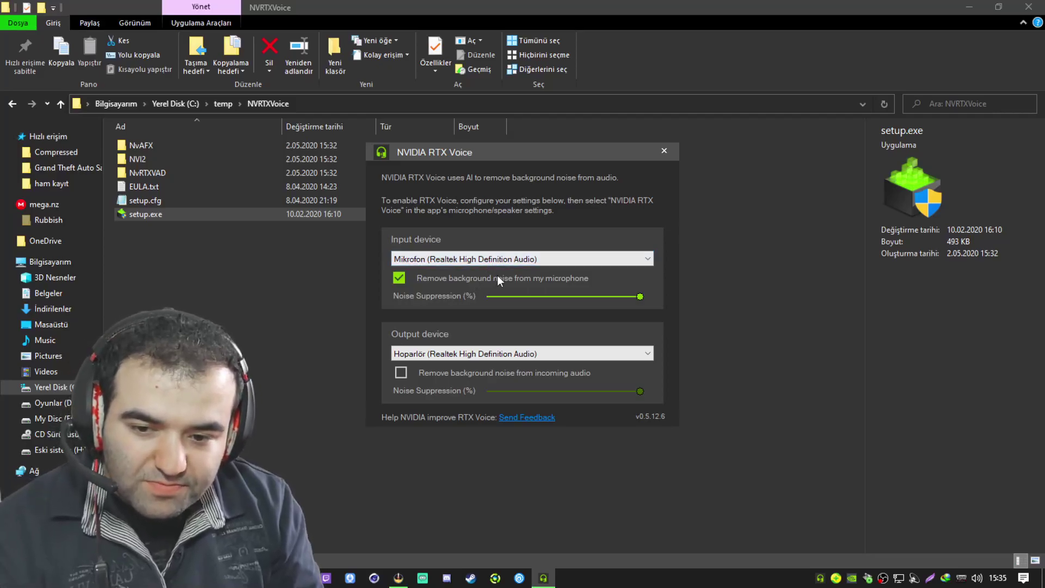
click(495, 353)
click(495, 352)
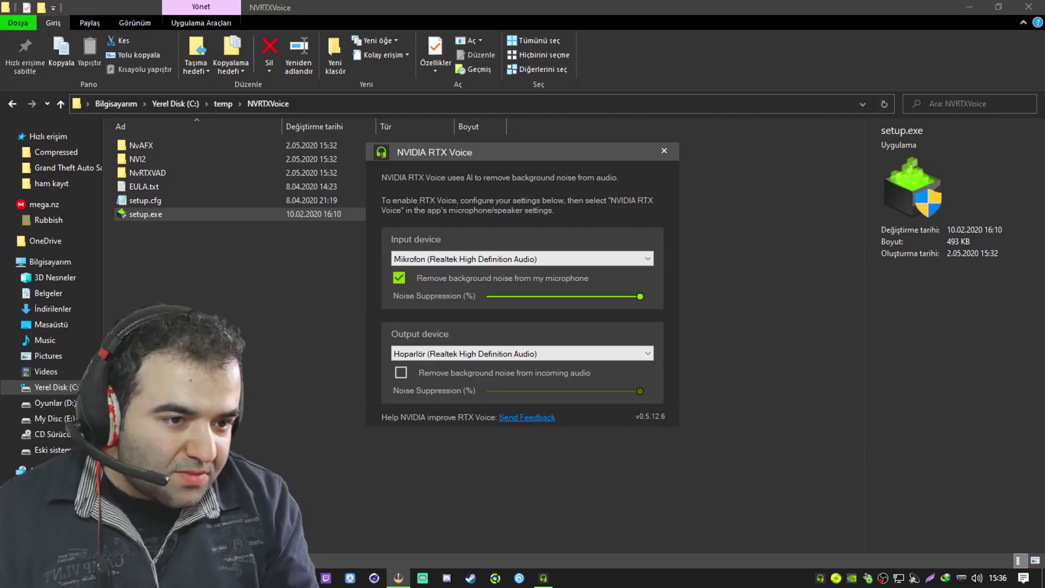
- In the OBS audio settings (Ses), set Mikrofon/Yardımcı Ses to Mikrofon (NVIDIA RTX Voice) and accept the settings
drag(1042, 141, 521, 56)
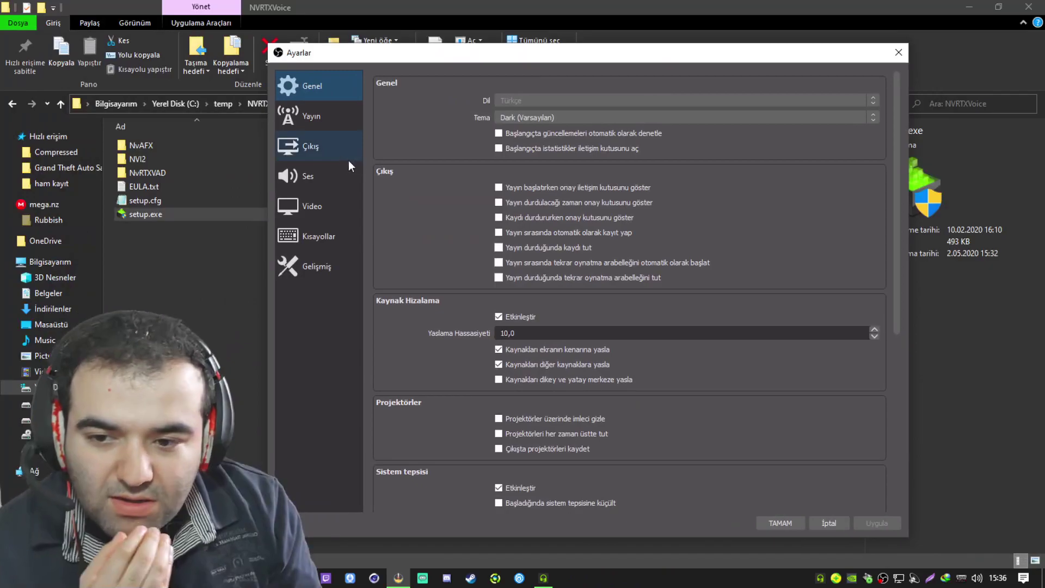
click(312, 172)
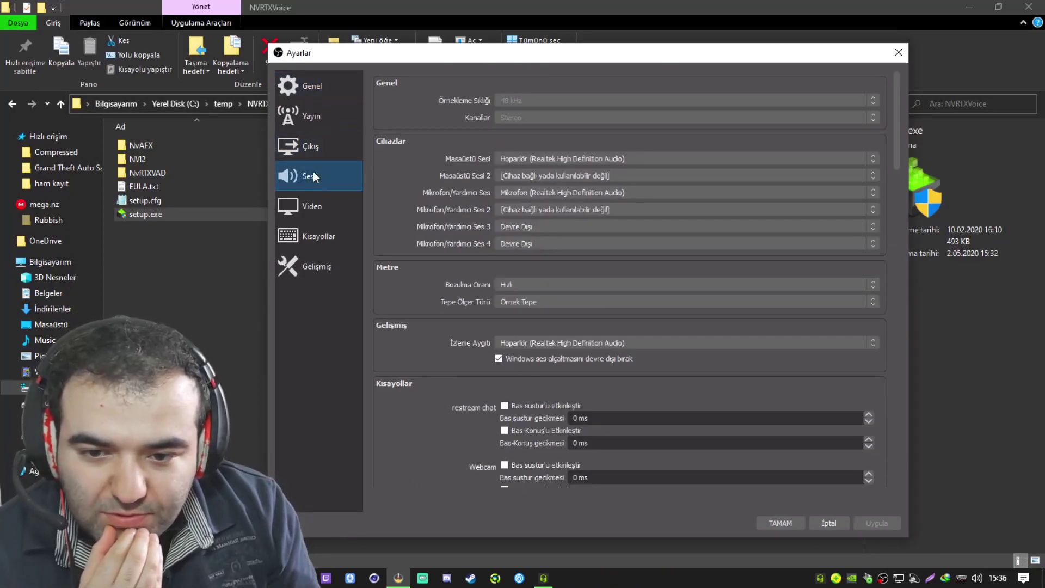
click(567, 191)
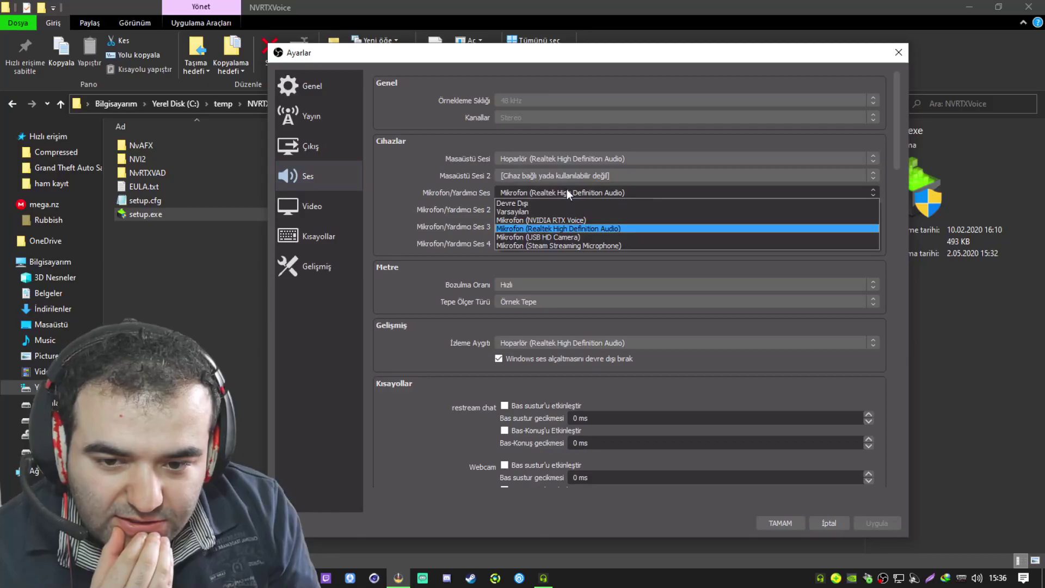
click(544, 221)
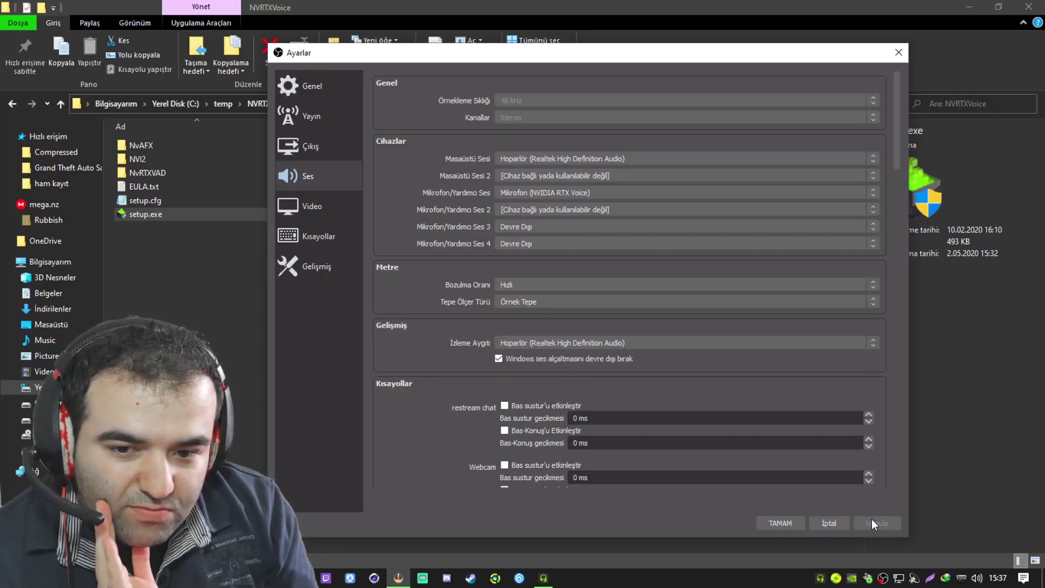
click(779, 522)
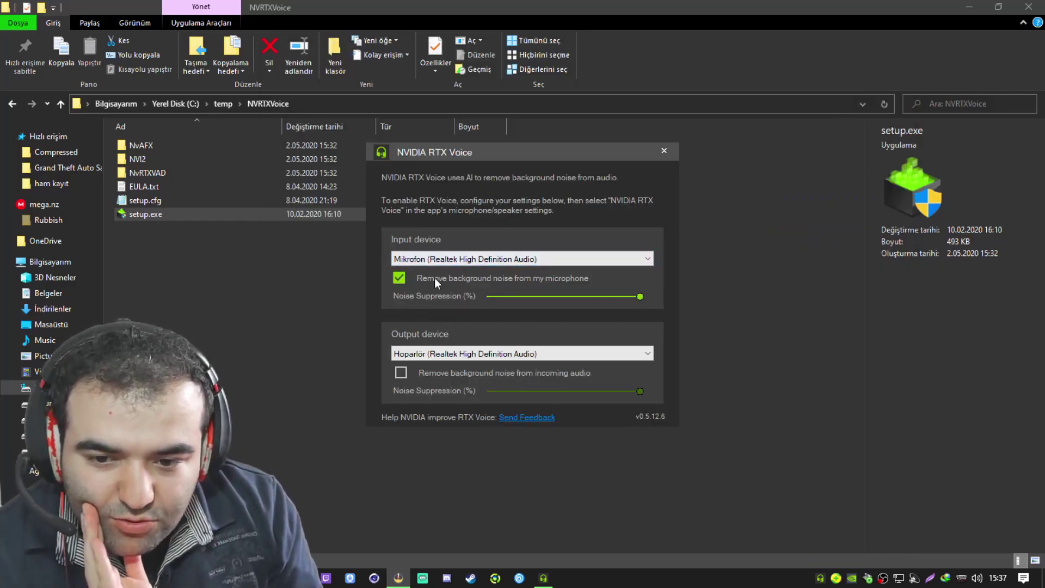
- Turn background noise removal for the microphone off and on again in RTX Voice, and move its window slightly up
click(402, 279)
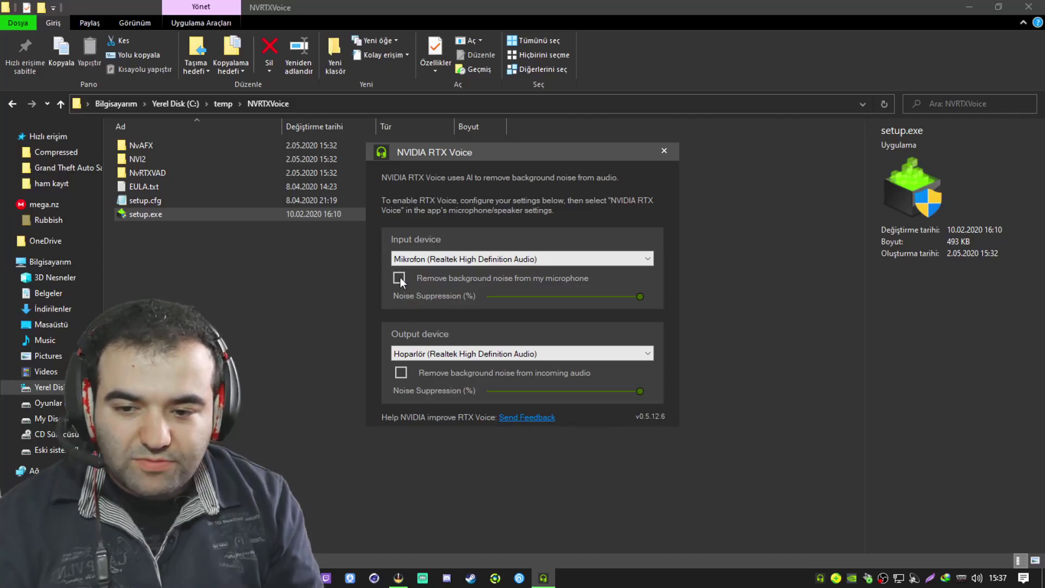
click(400, 278)
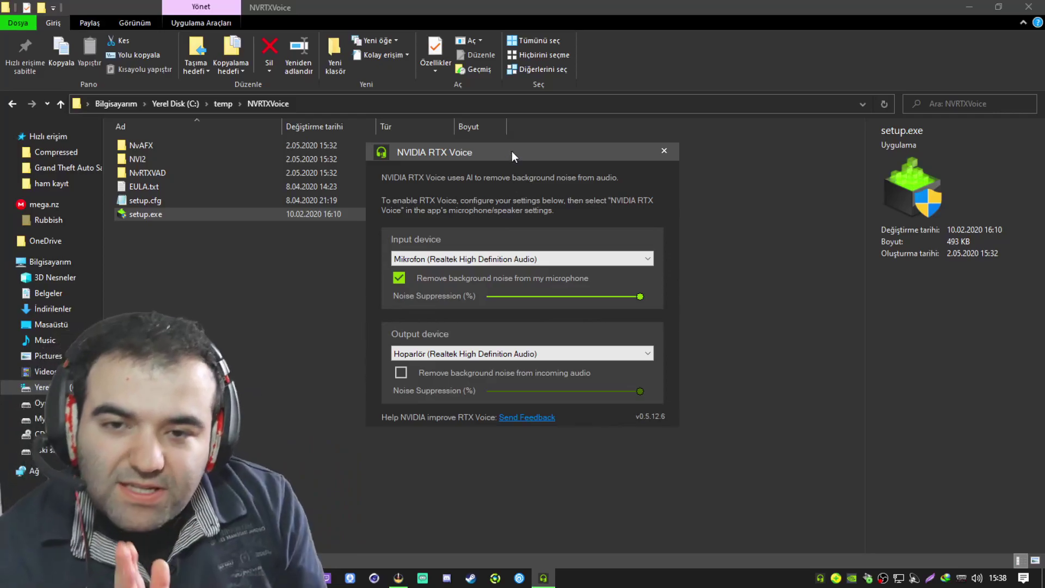
drag(516, 151, 516, 130)
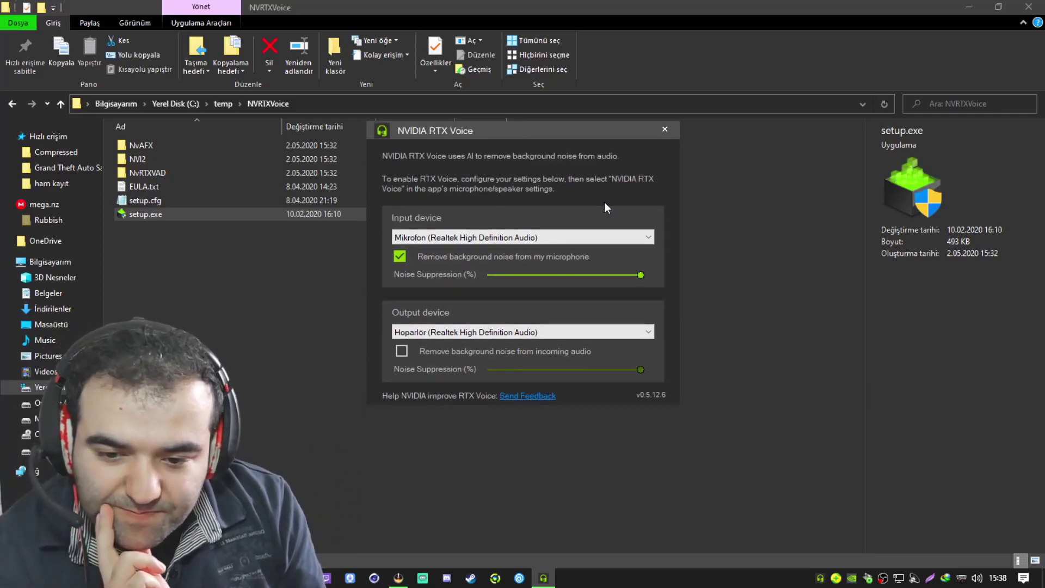